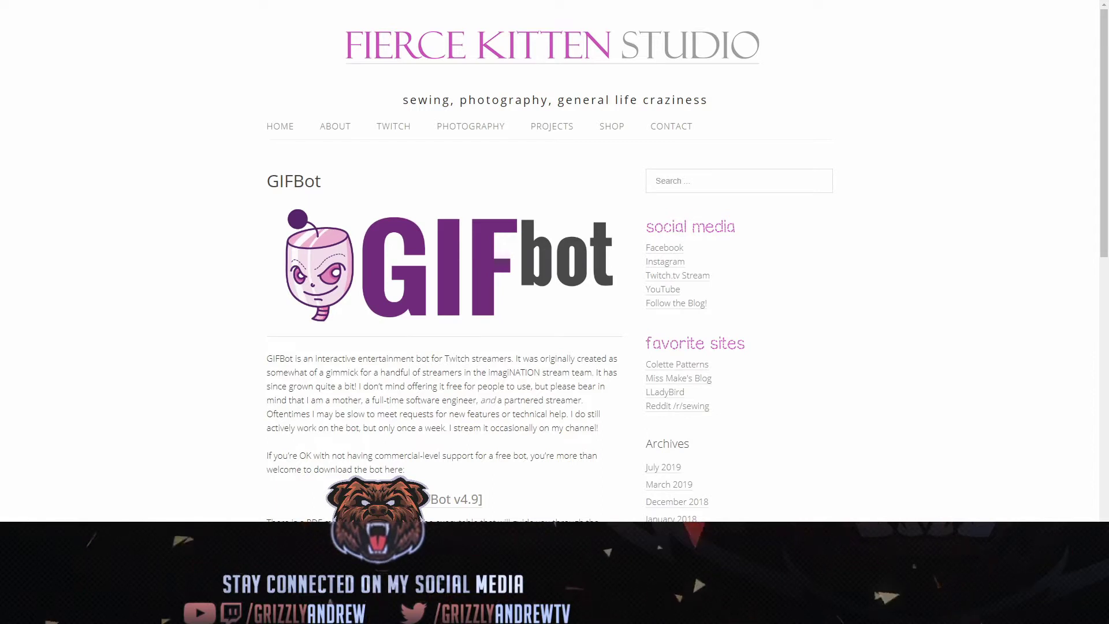
Step: Open the GIFBot bot settings and place the settings window over the green display area
scroll(656, 322, down, 2)
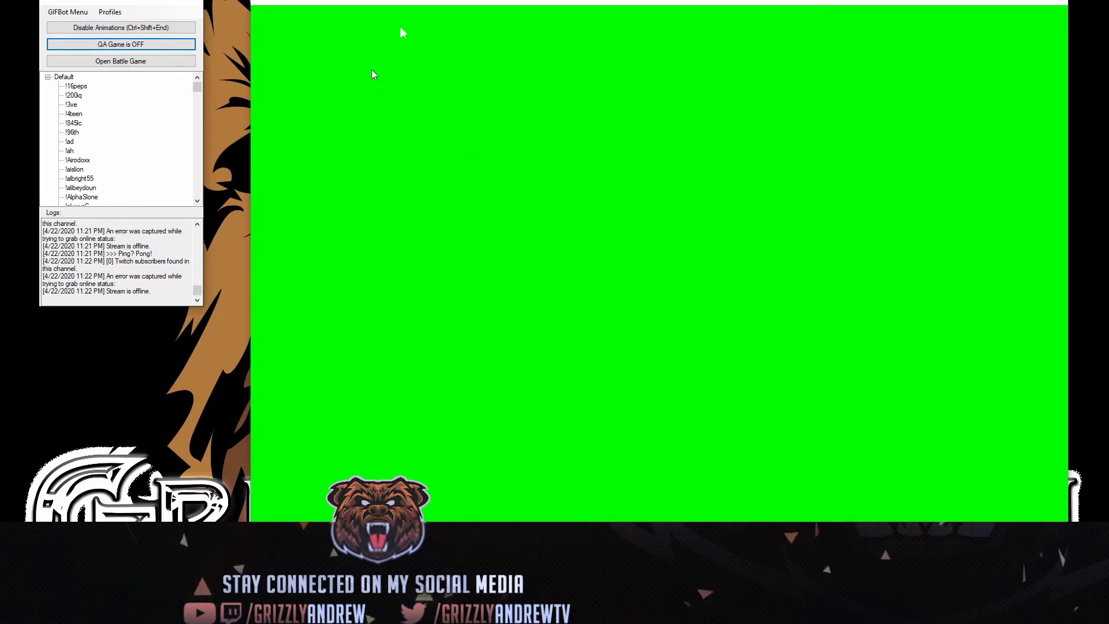
click(74, 13)
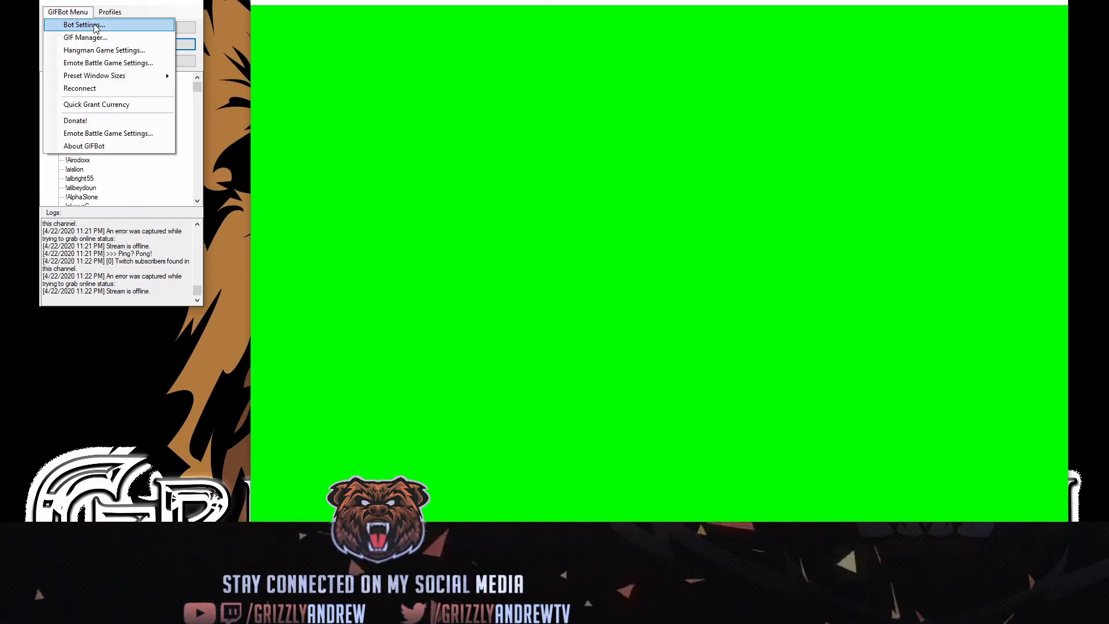
click(95, 26)
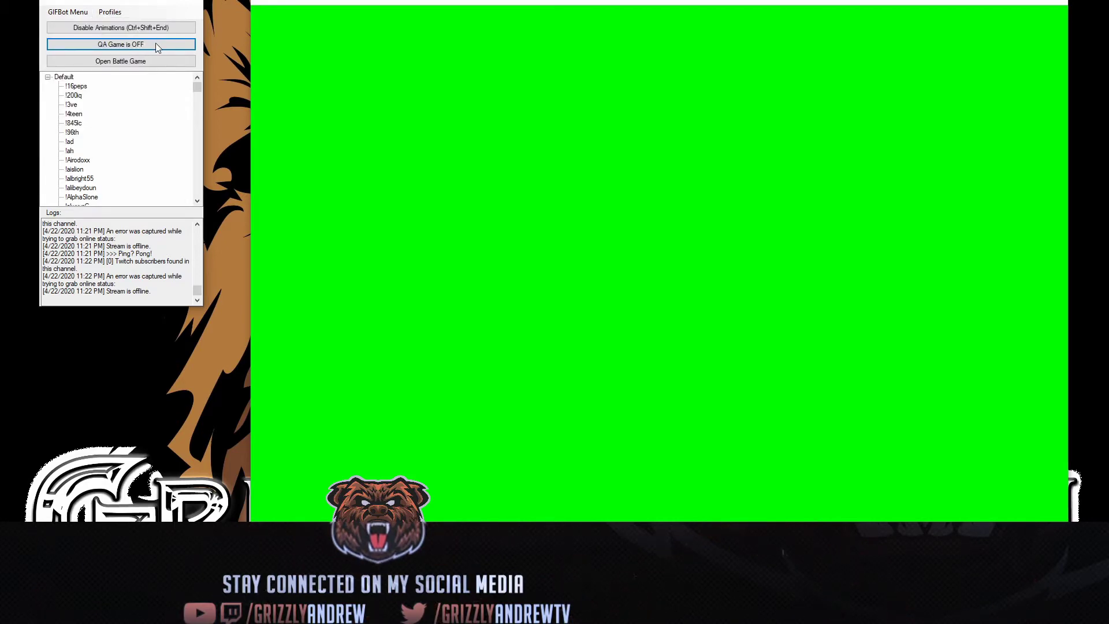
drag(140, 1, 623, 125)
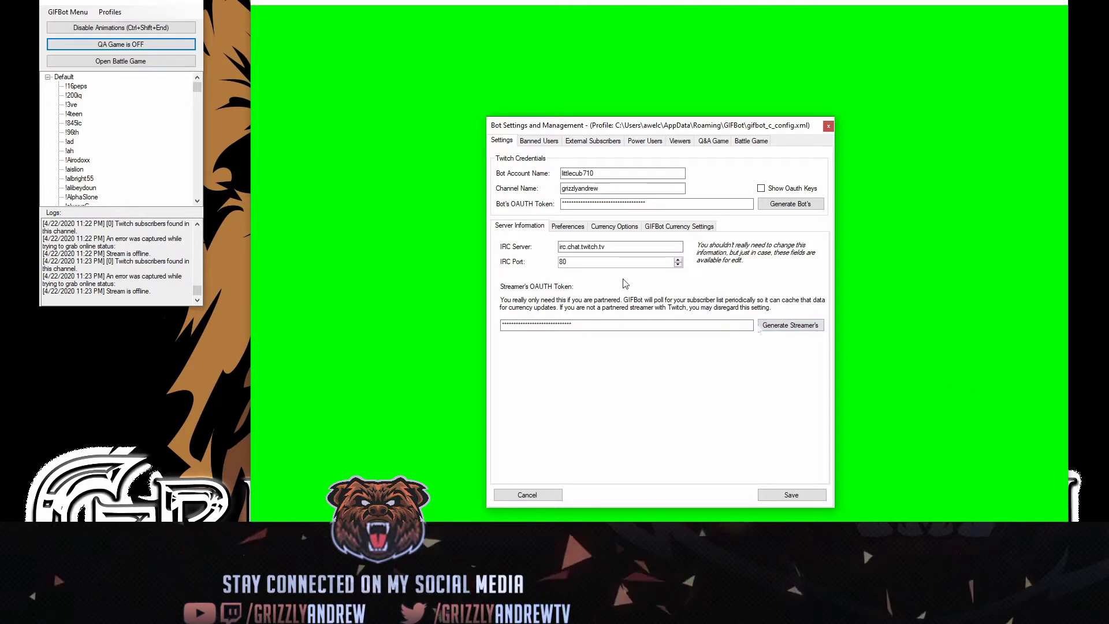
Step: Review the banned users, external subscribers, power users, viewers and Q&A game settings, and close the bot settings
click(547, 143)
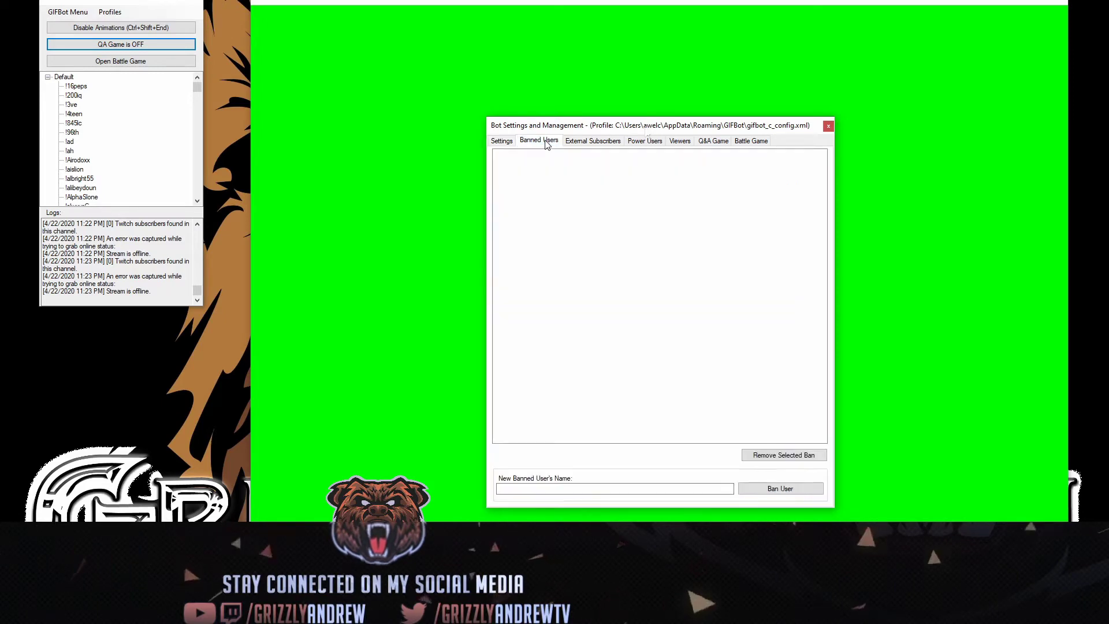
click(601, 145)
click(646, 143)
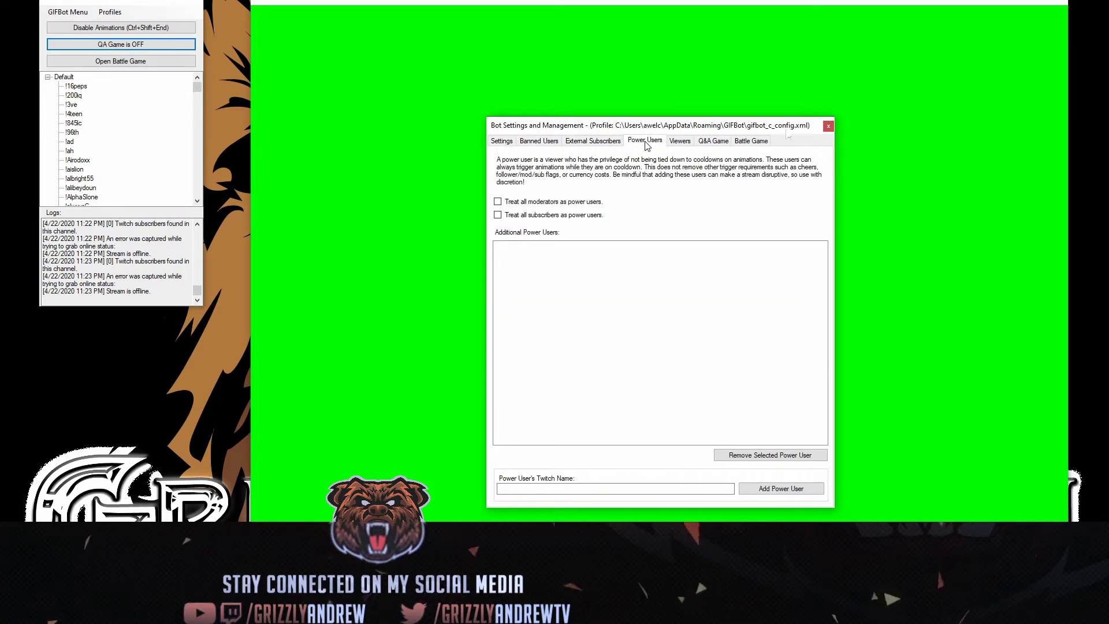
click(682, 142)
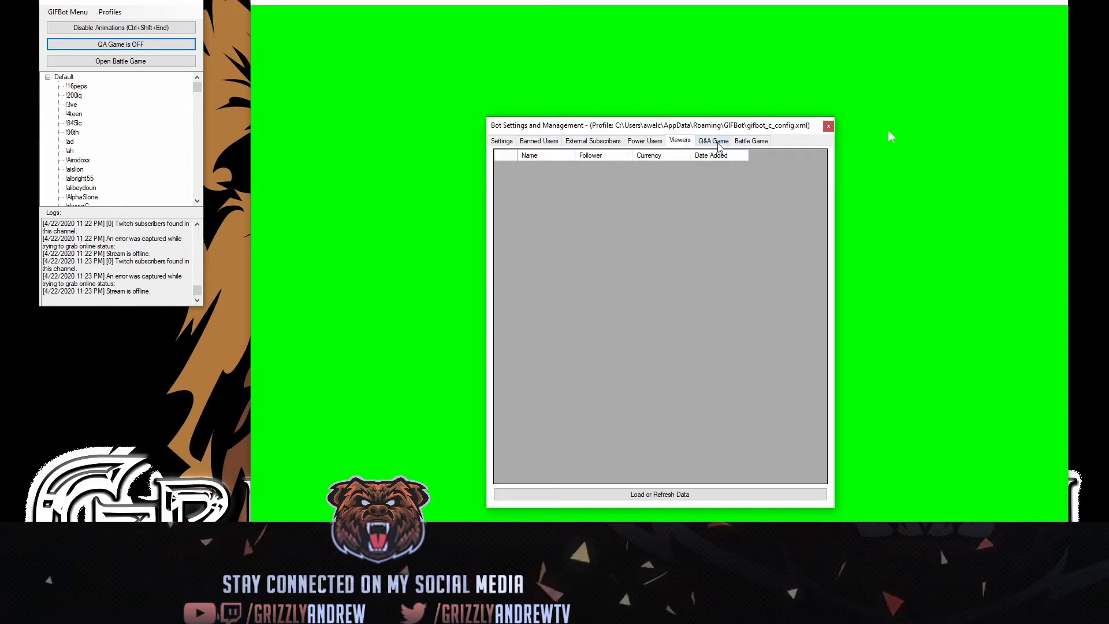
click(714, 142)
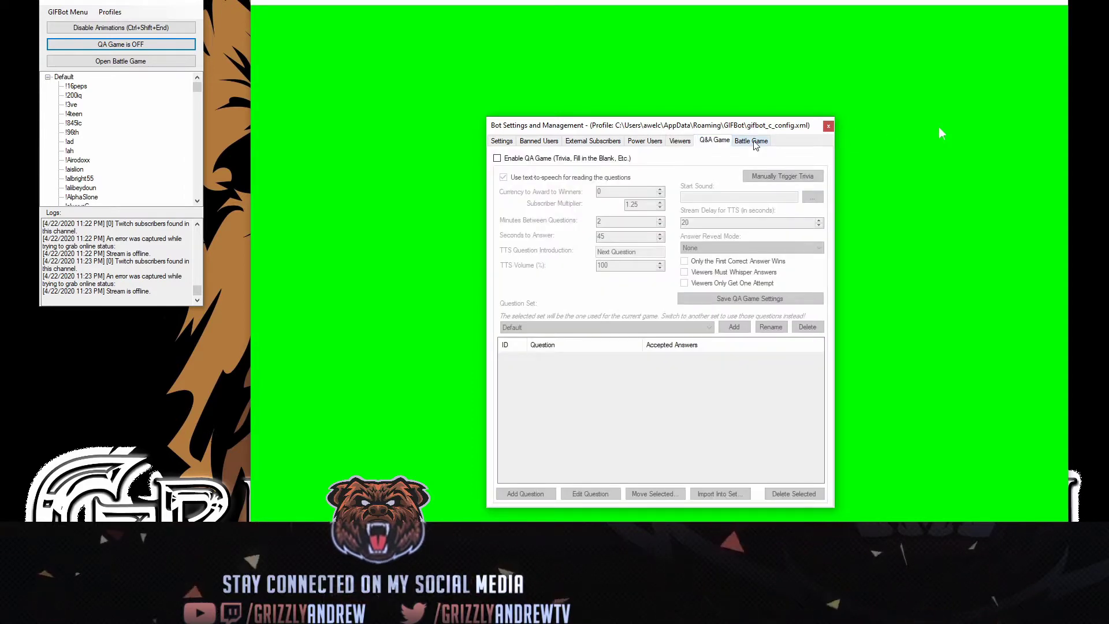
click(829, 125)
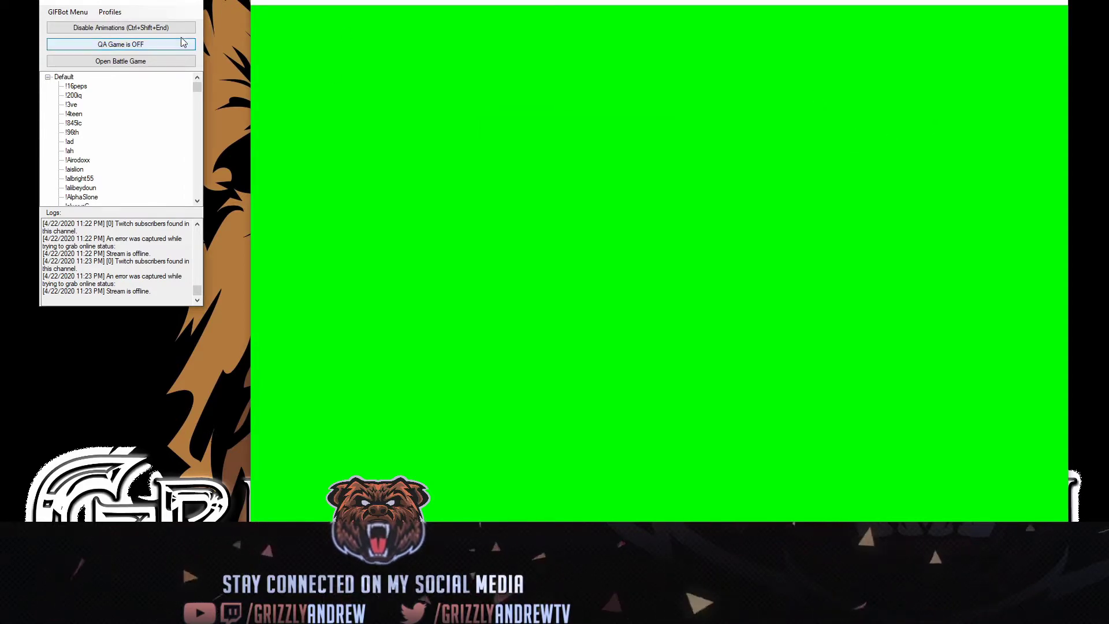
Step: Open the GIF Manager, load the !200iq animation and place the window clear of most of the green display area
click(60, 14)
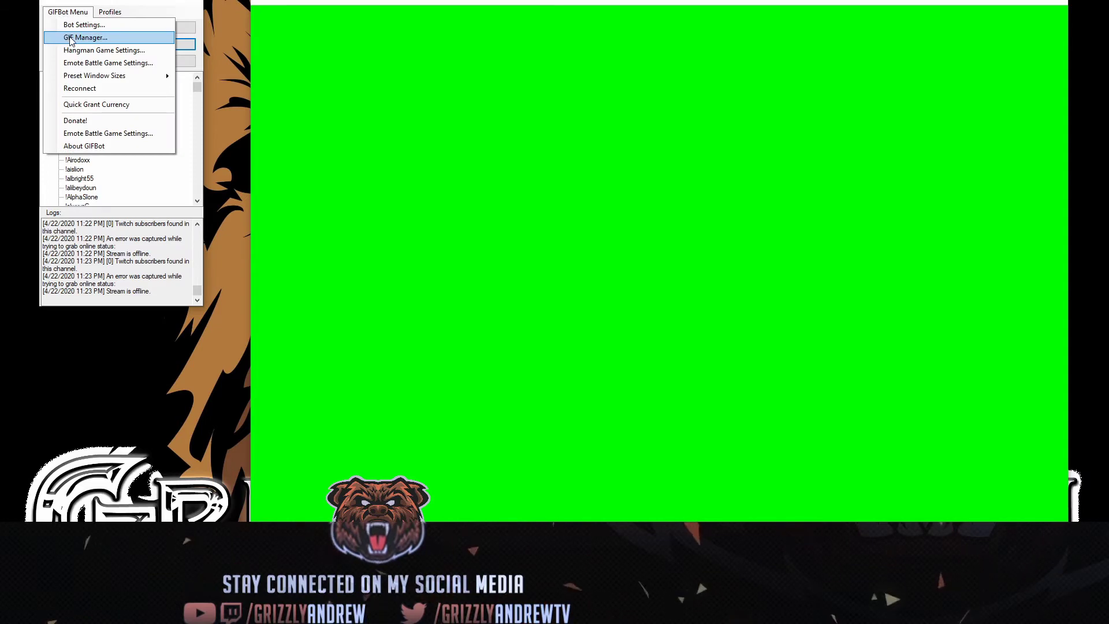
click(72, 39)
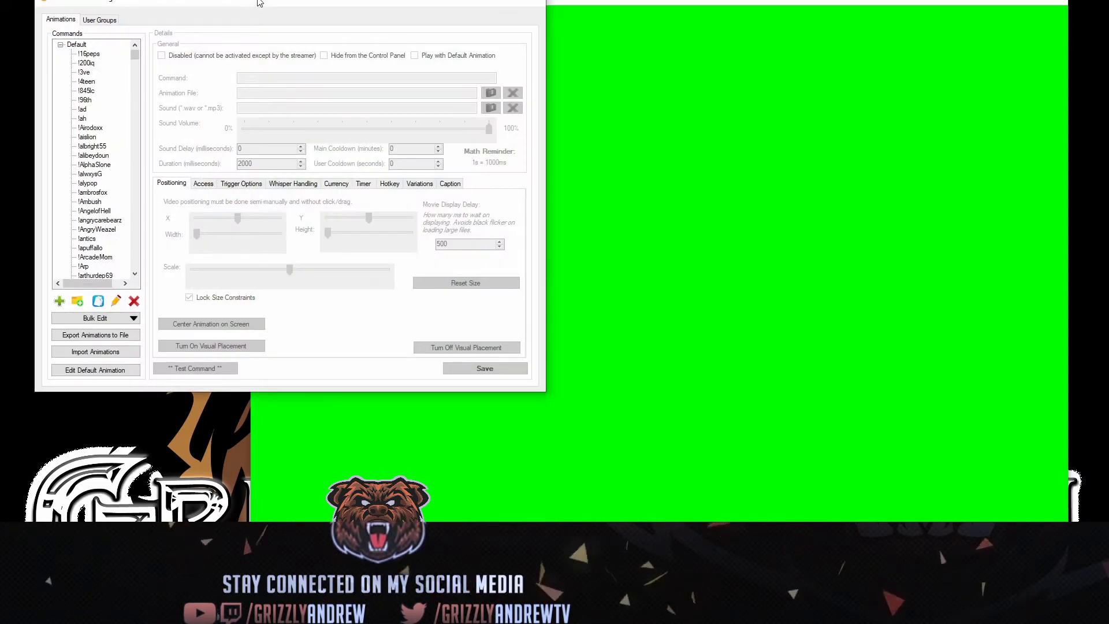
drag(263, 4, 669, 97)
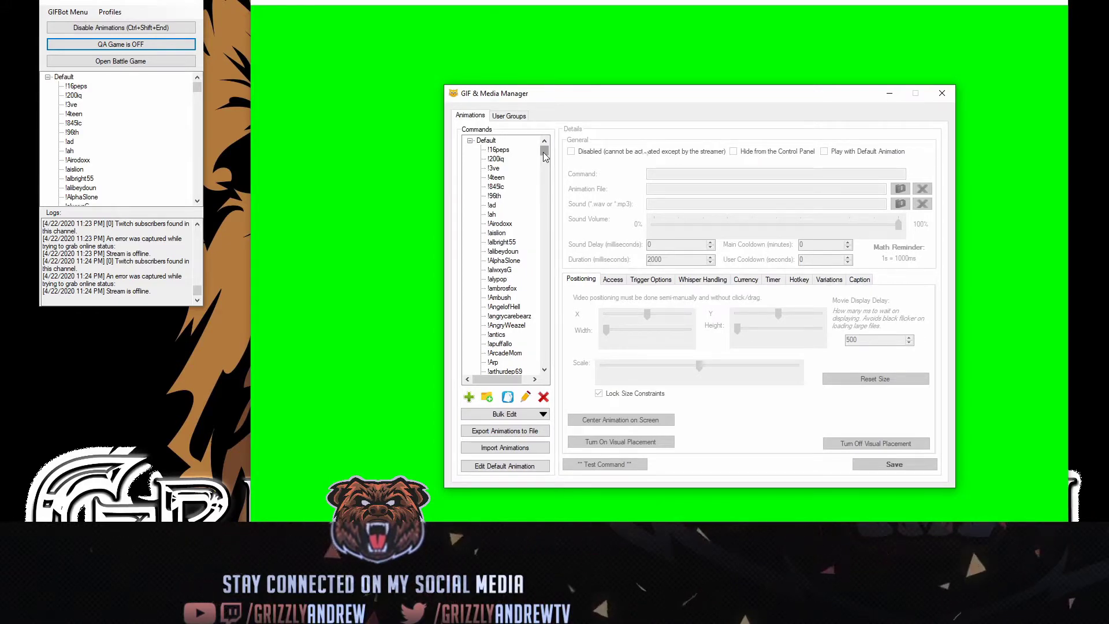
mouse_move(545, 151)
mouse_down()
mouse_move(550, 364)
mouse_move(549, 148)
mouse_move(561, 139)
mouse_up()
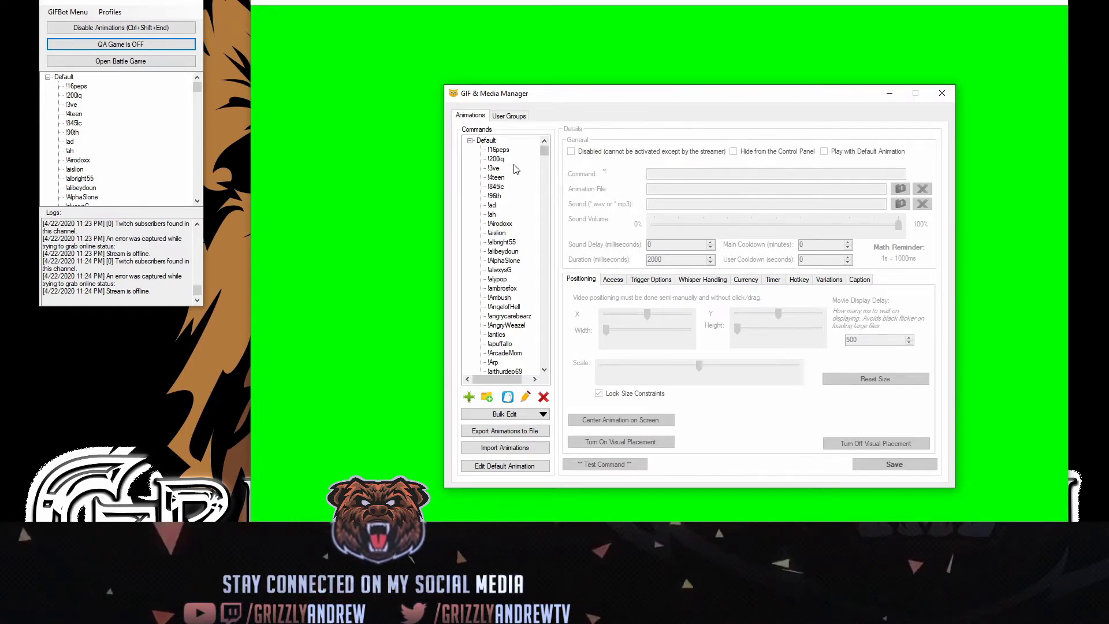
click(496, 158)
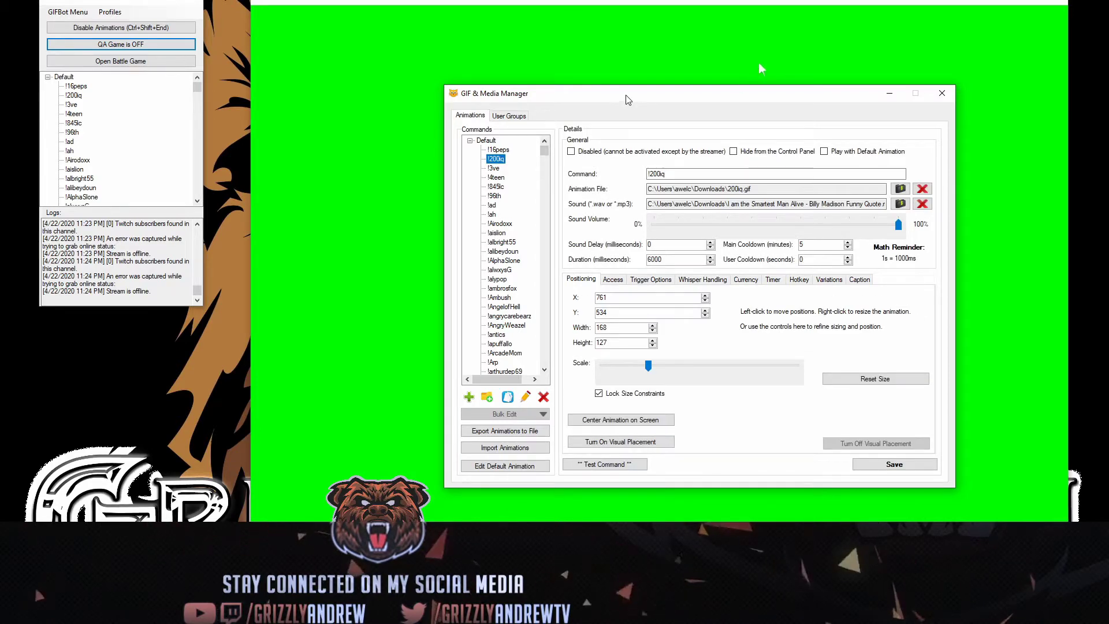
drag(626, 94, 225, 0)
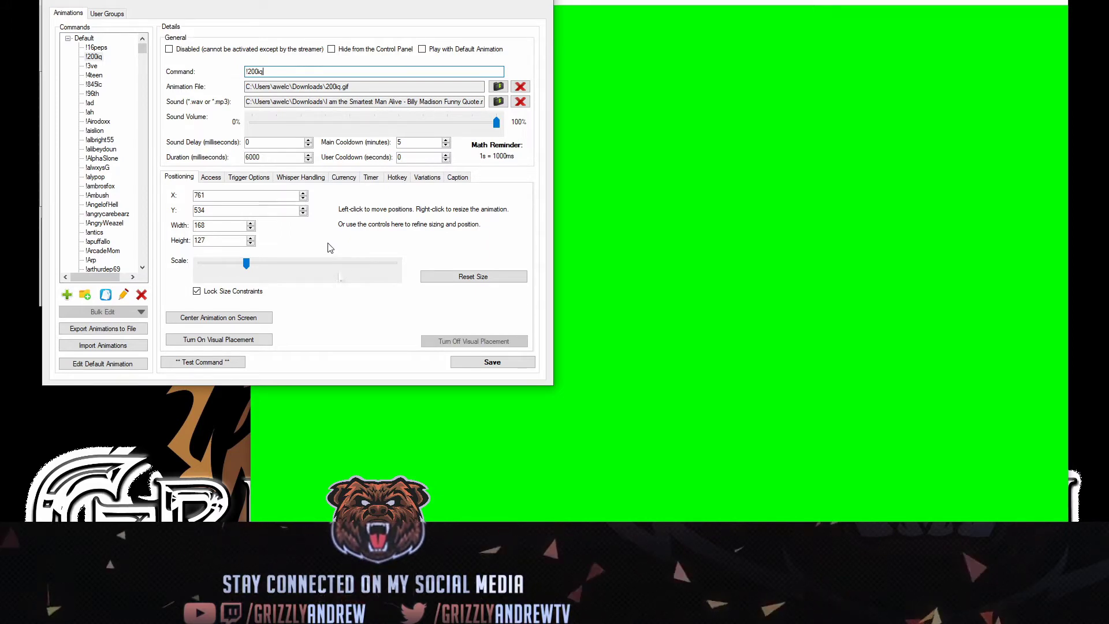
Step: Turn on visual placement for the !200iq animation and move its preview to about X 787, Y 563
click(250, 341)
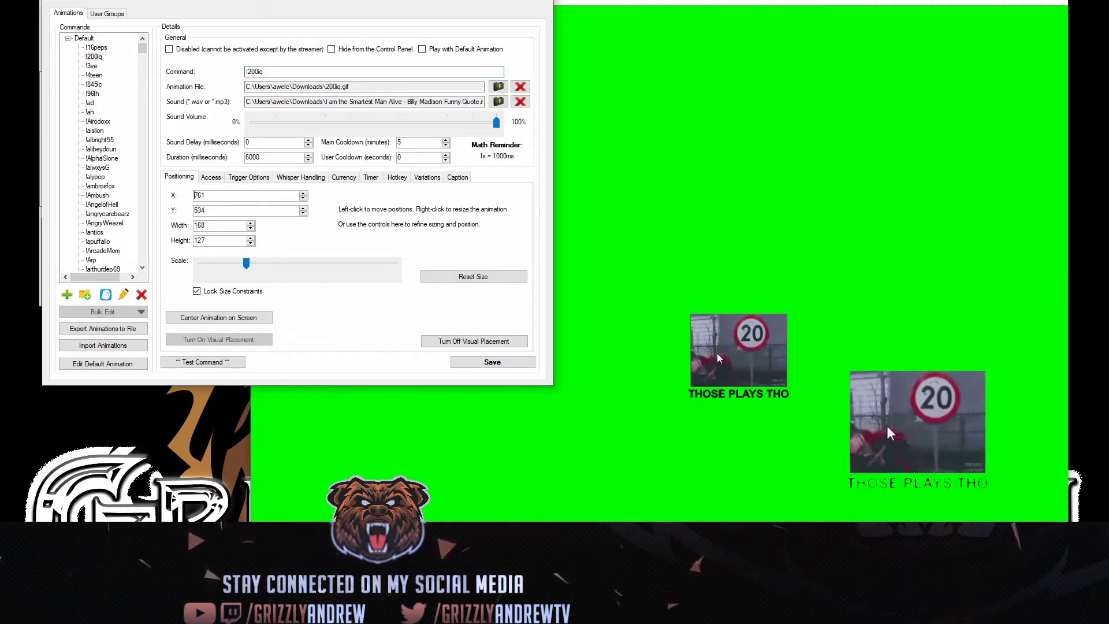
click(925, 427)
drag(927, 433, 950, 459)
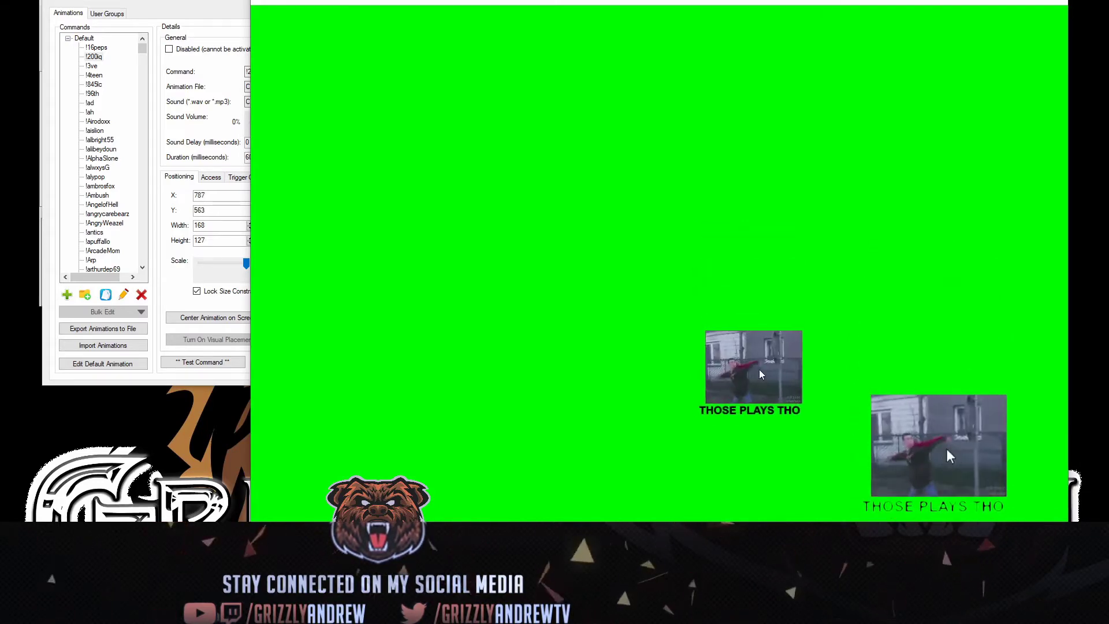
click(178, 263)
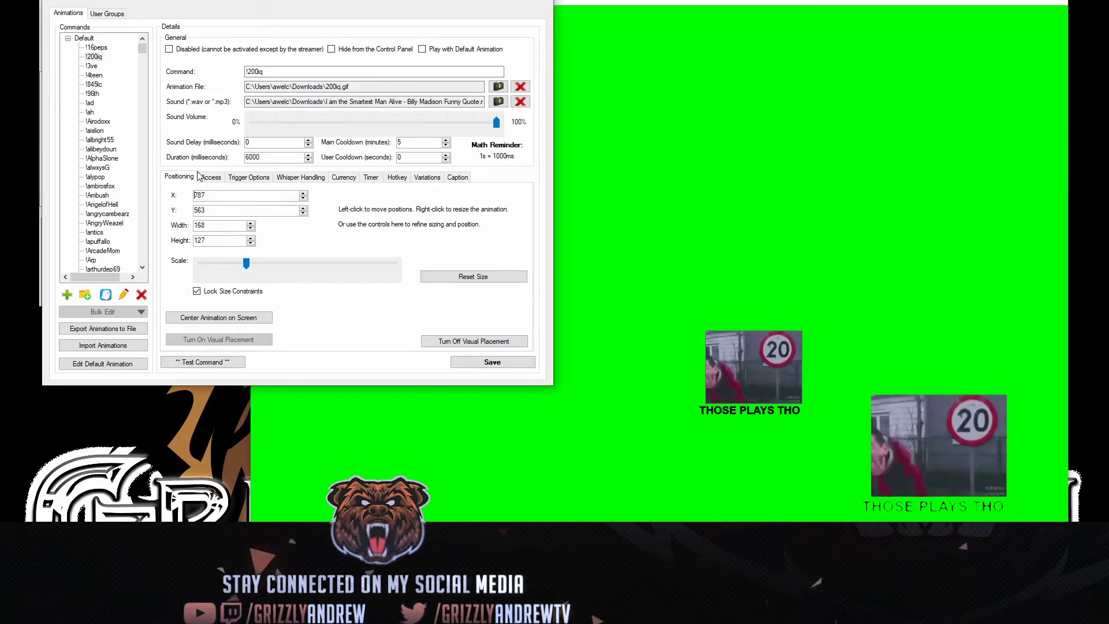
Step: Scale the !200iq animation down to about 161 by 122, and end visual placement by reloading the command without saving
mouse_move(250, 266)
mouse_down()
mouse_move(287, 263)
mouse_move(247, 276)
mouse_up()
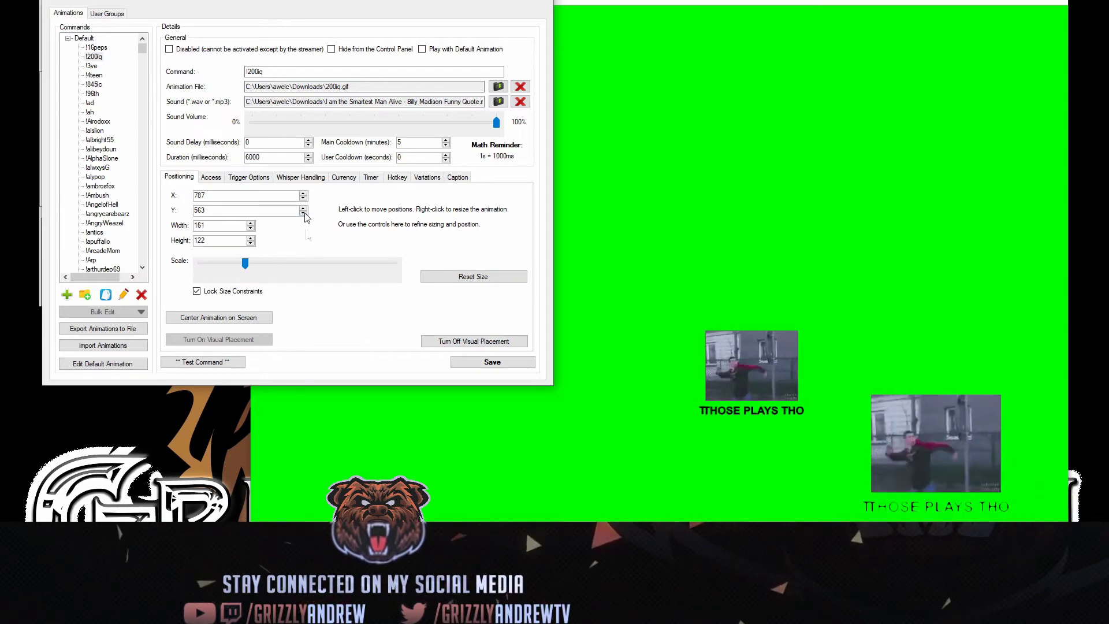
click(449, 342)
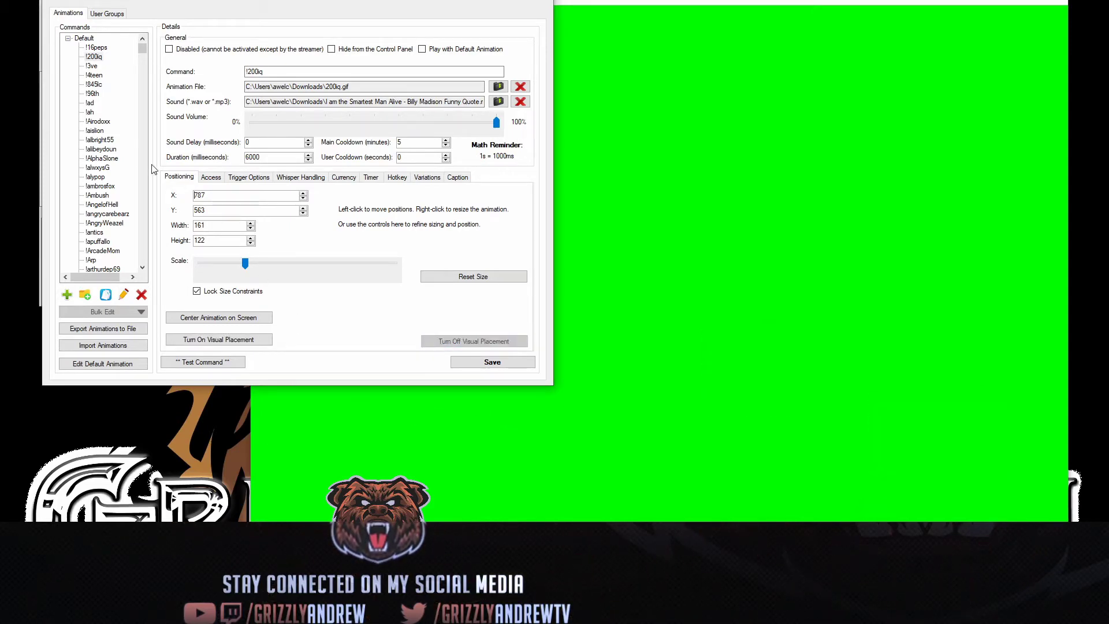
click(94, 56)
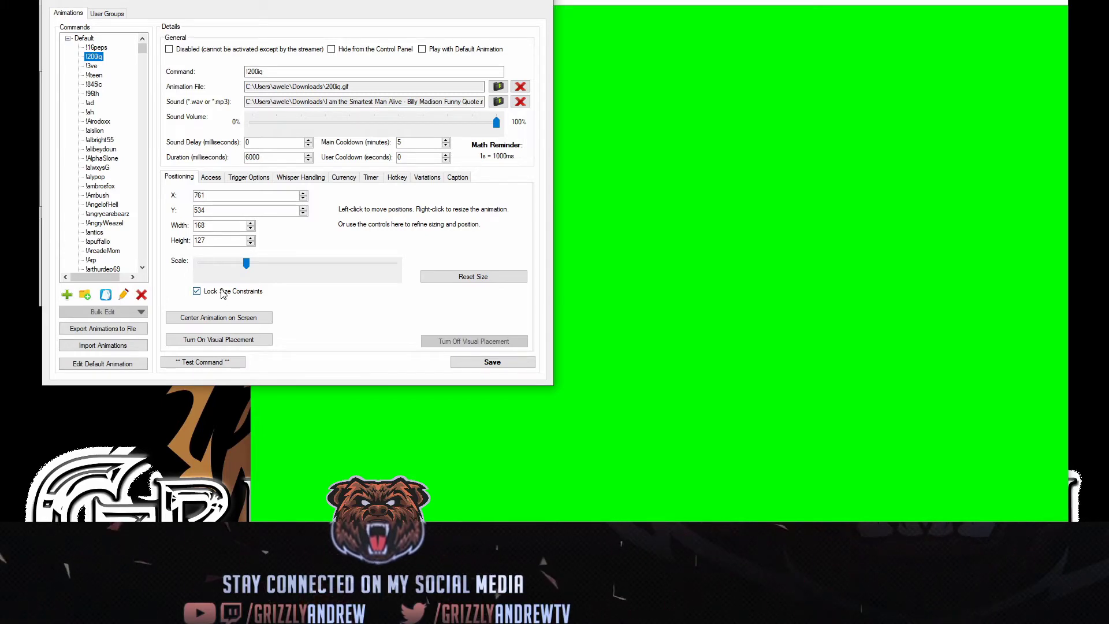
Step: Load the !845lc video animation with visual placement on, and try resizing its preview with the height control
click(94, 84)
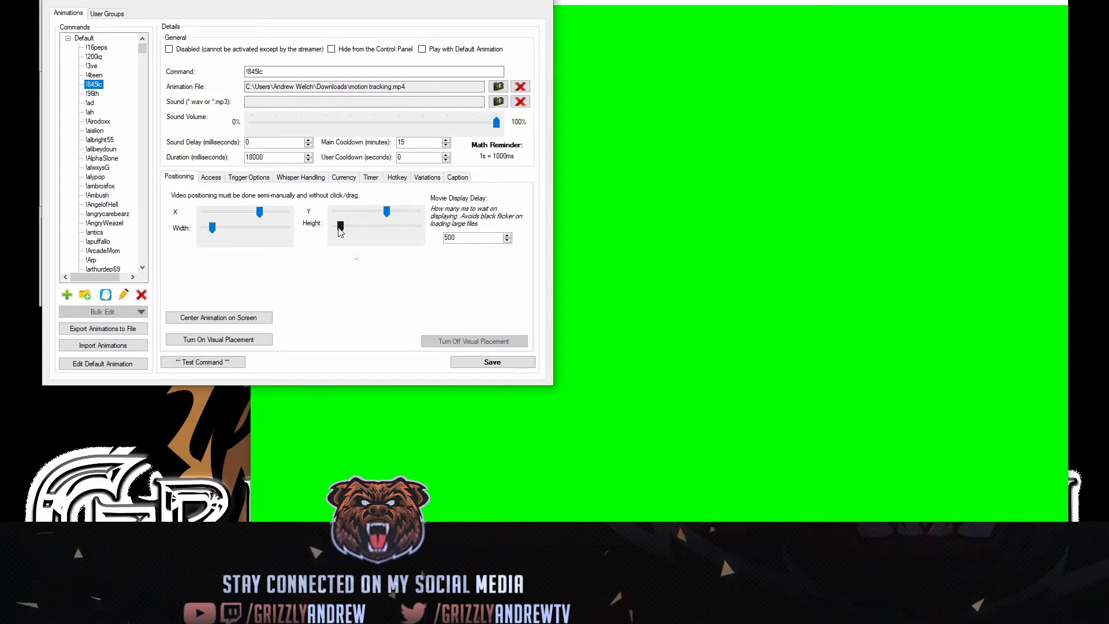
click(236, 341)
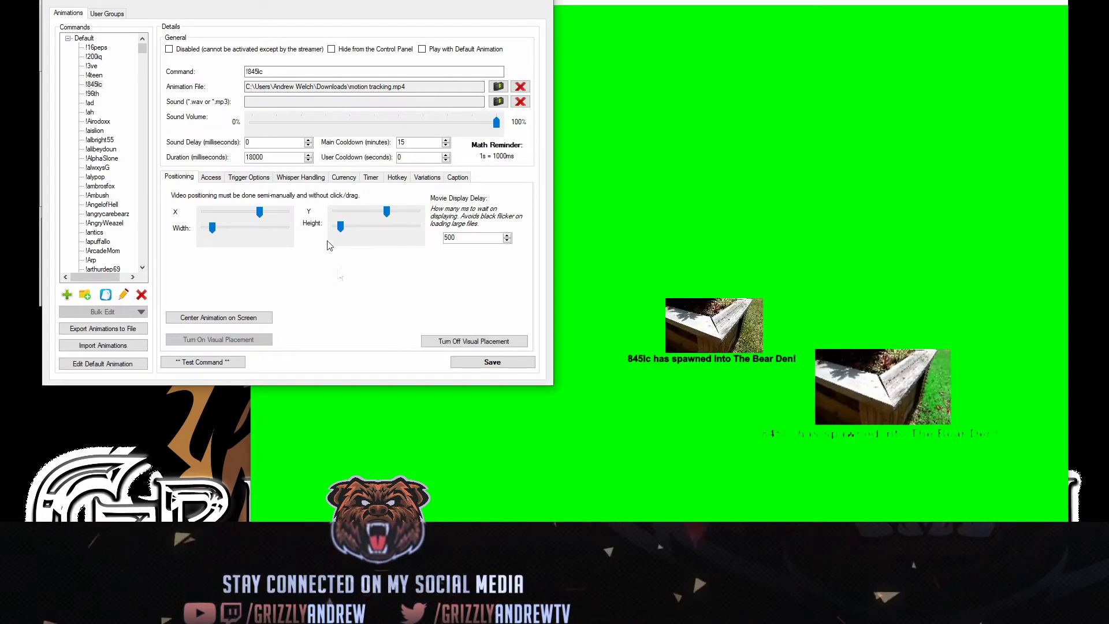
mouse_move(341, 228)
mouse_down()
mouse_move(353, 223)
mouse_move(342, 224)
mouse_up()
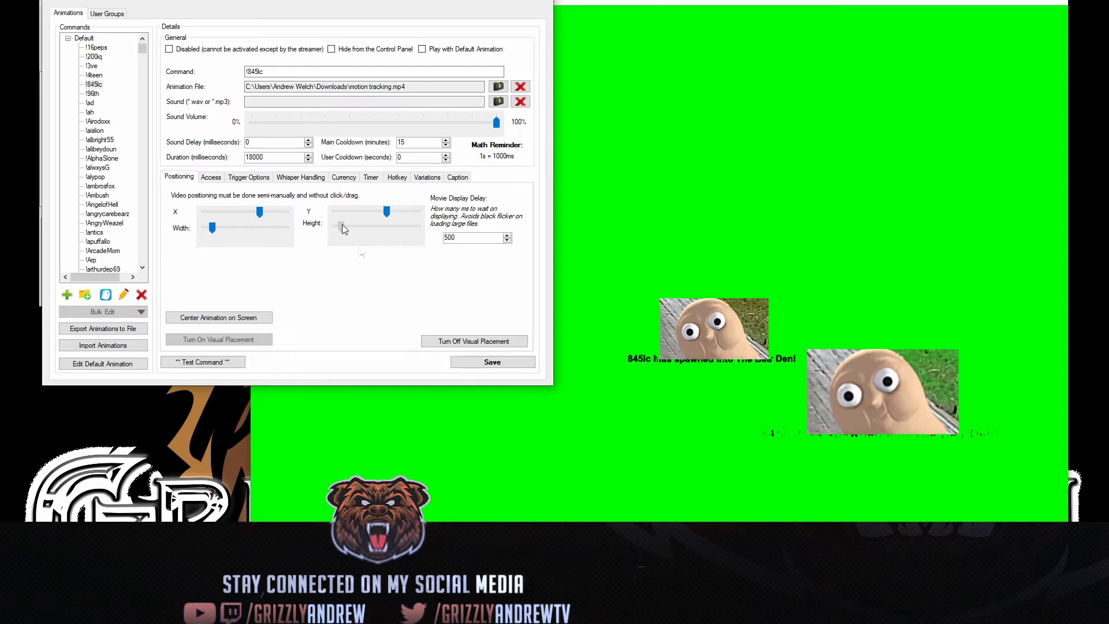
drag(342, 224, 343, 223)
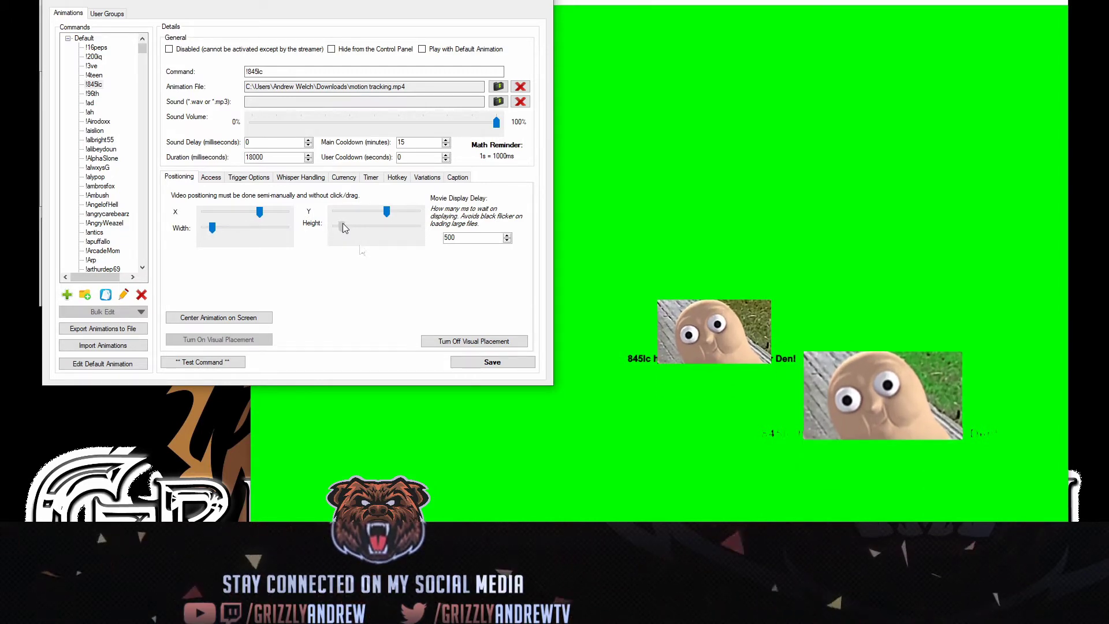
drag(342, 223, 341, 223)
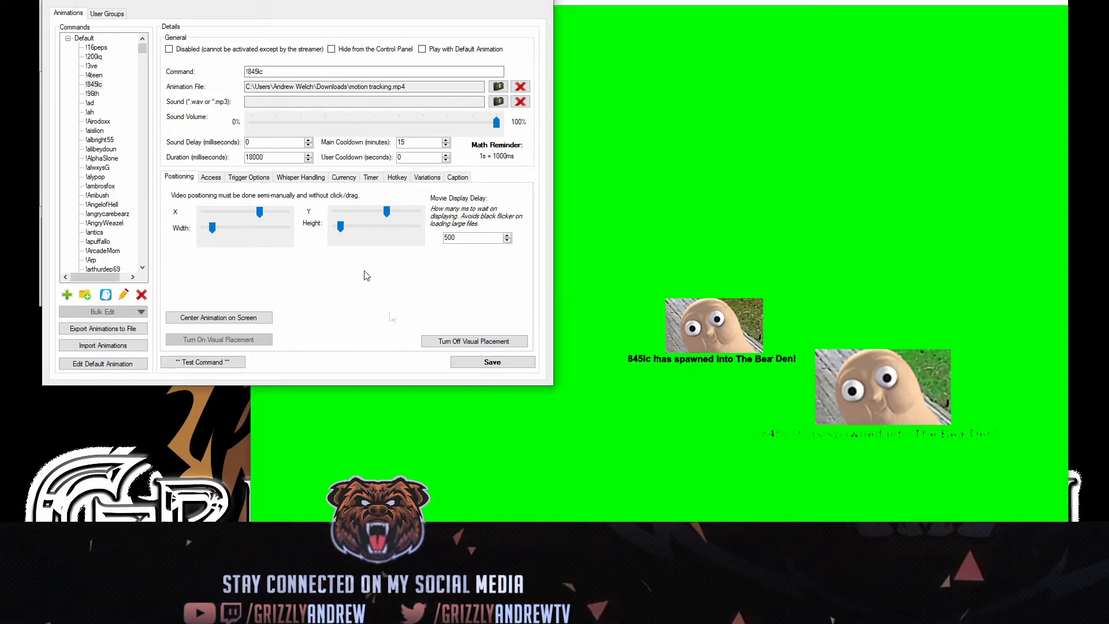
Step: Review the access, trigger, whisper, currency, timer, hotkey, variations and caption options of the !845lc command
click(208, 178)
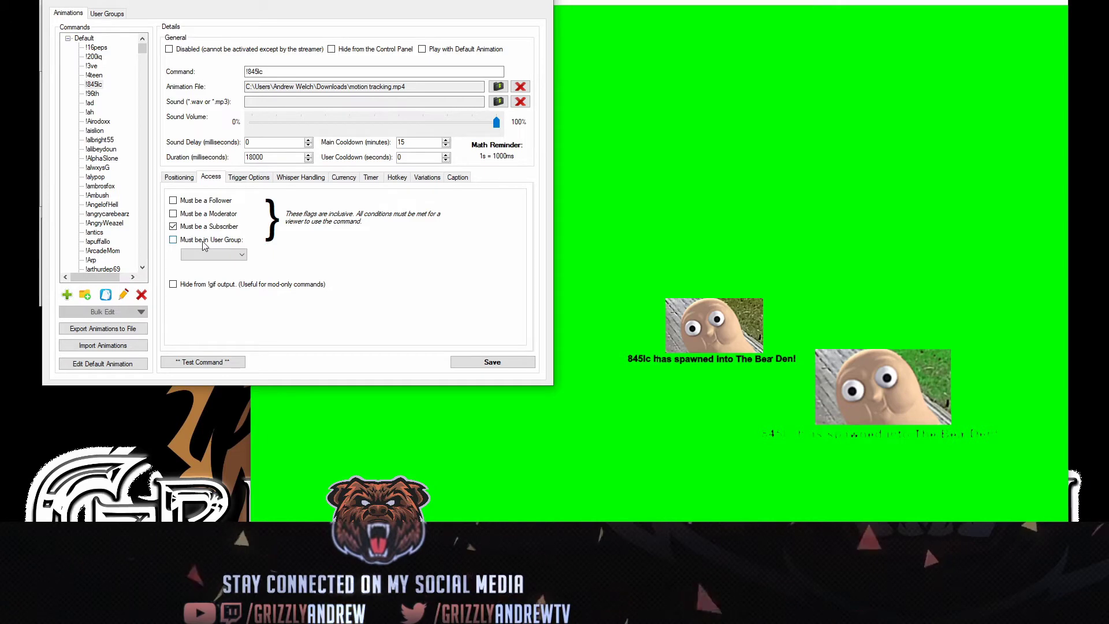
click(243, 177)
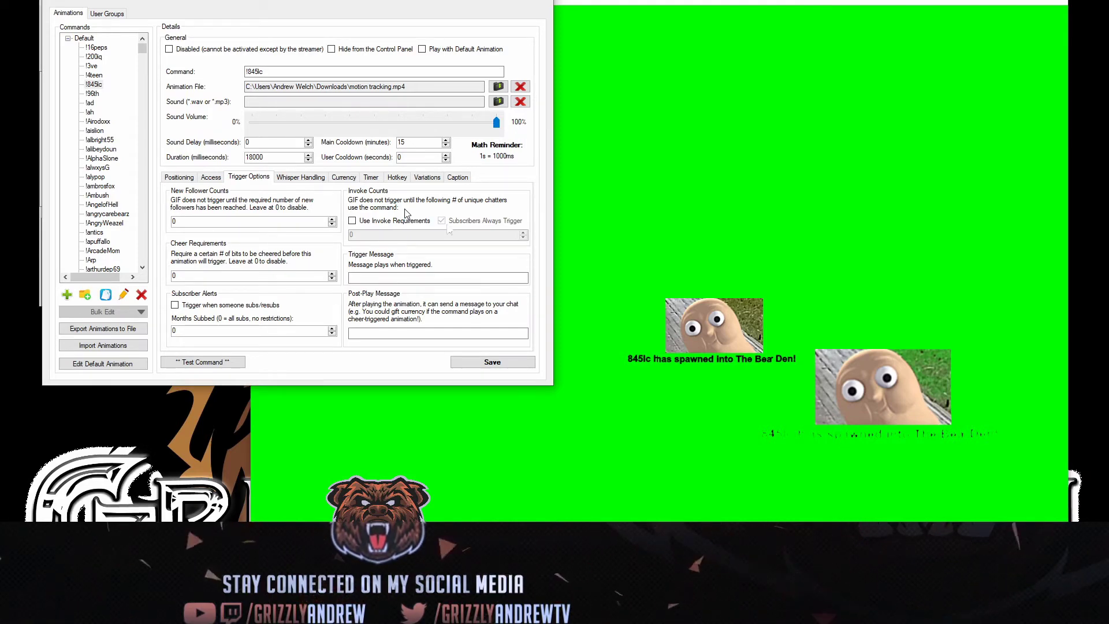
click(302, 177)
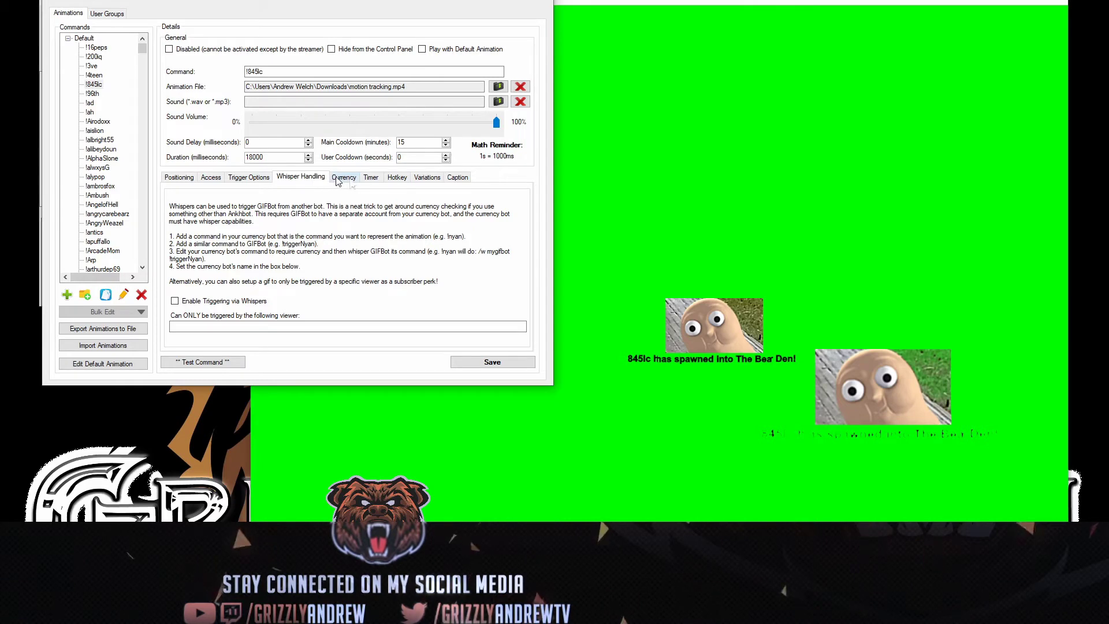
click(345, 179)
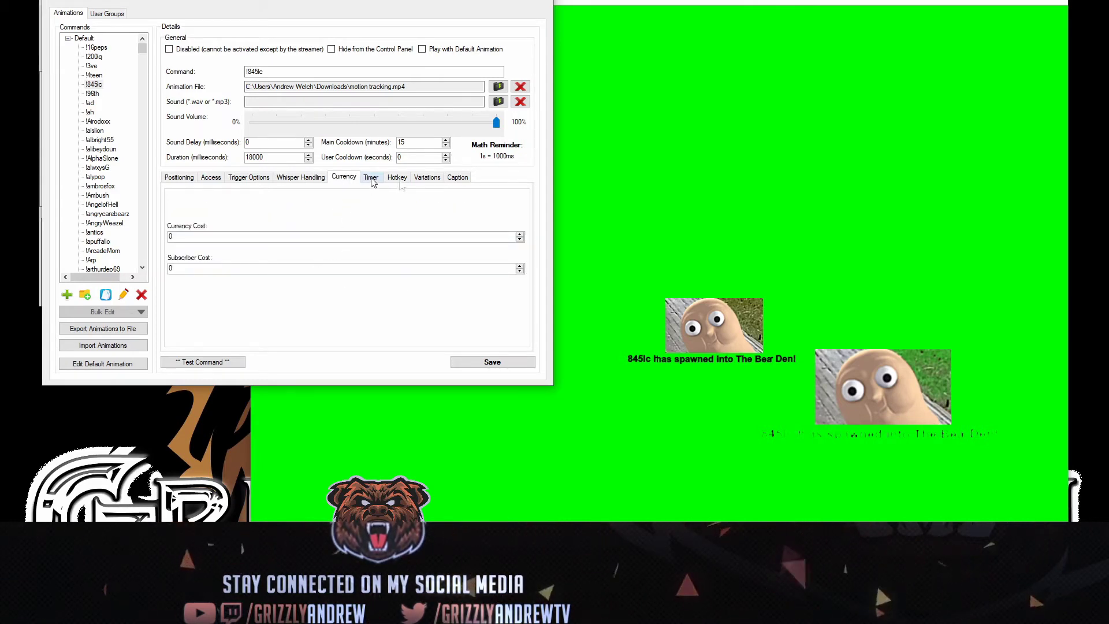
click(371, 182)
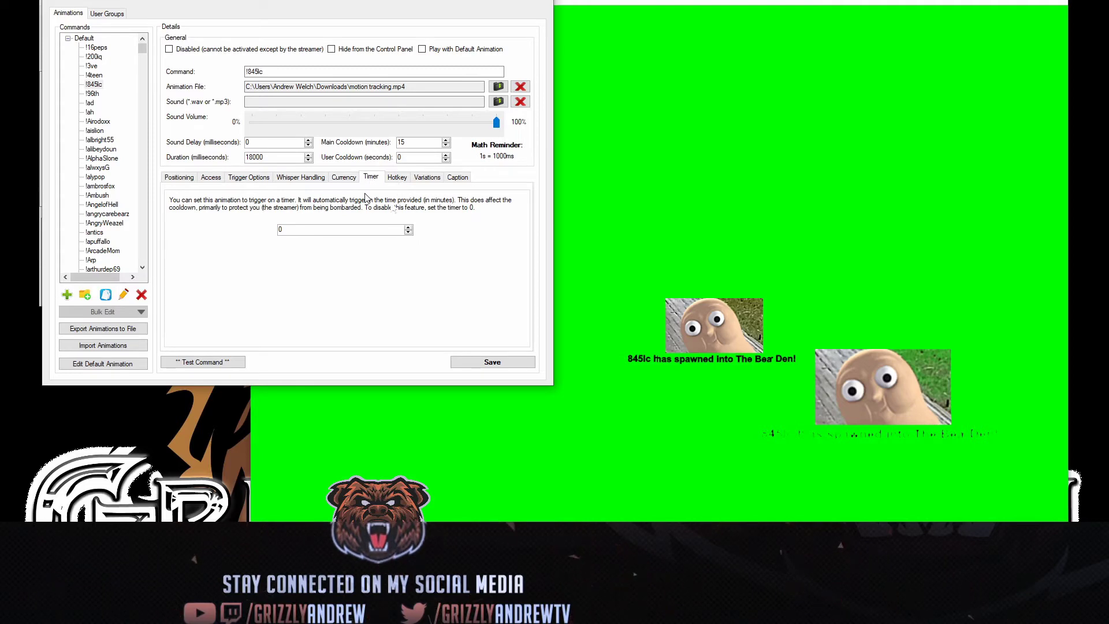
click(397, 179)
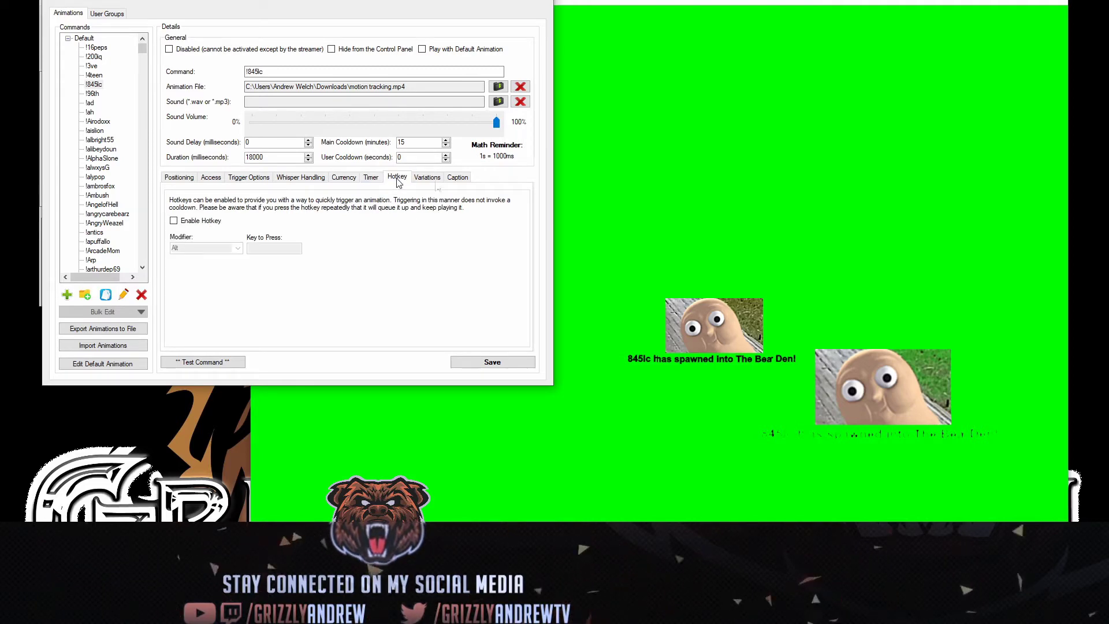
click(435, 182)
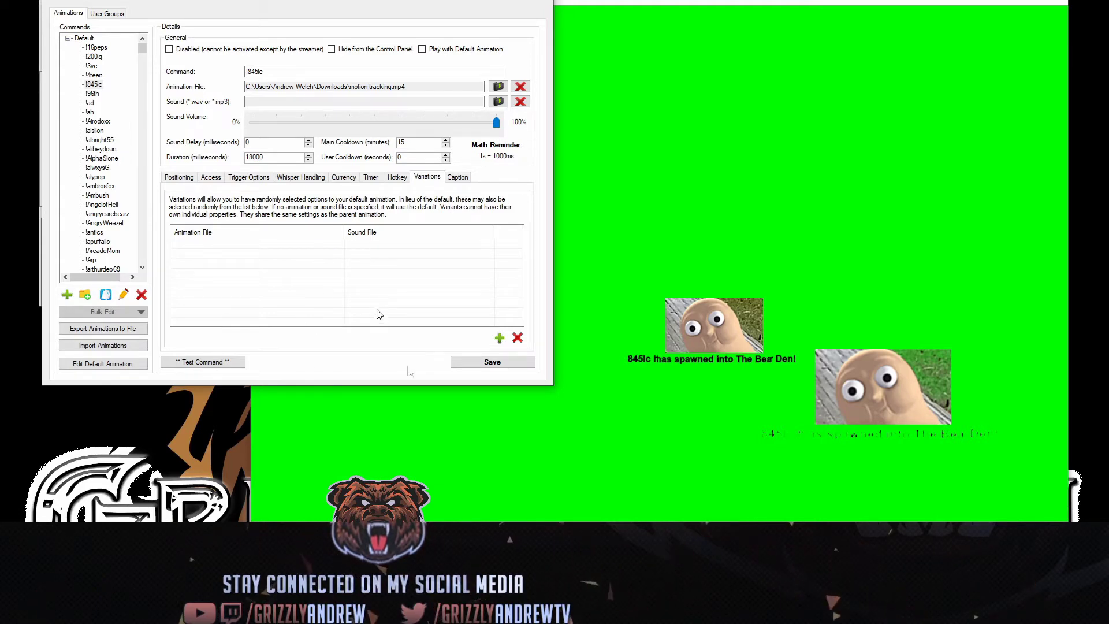
click(457, 176)
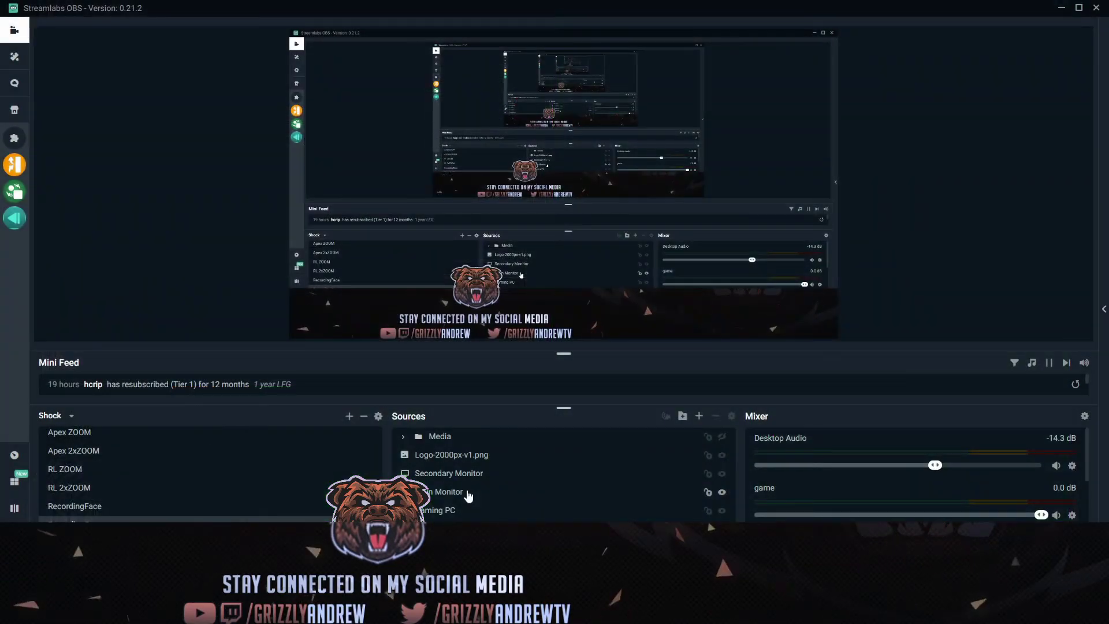
Step: Add a new Window Capture source named "Gifbot NEW" to the Shock scene instead of reusing an existing source
click(699, 416)
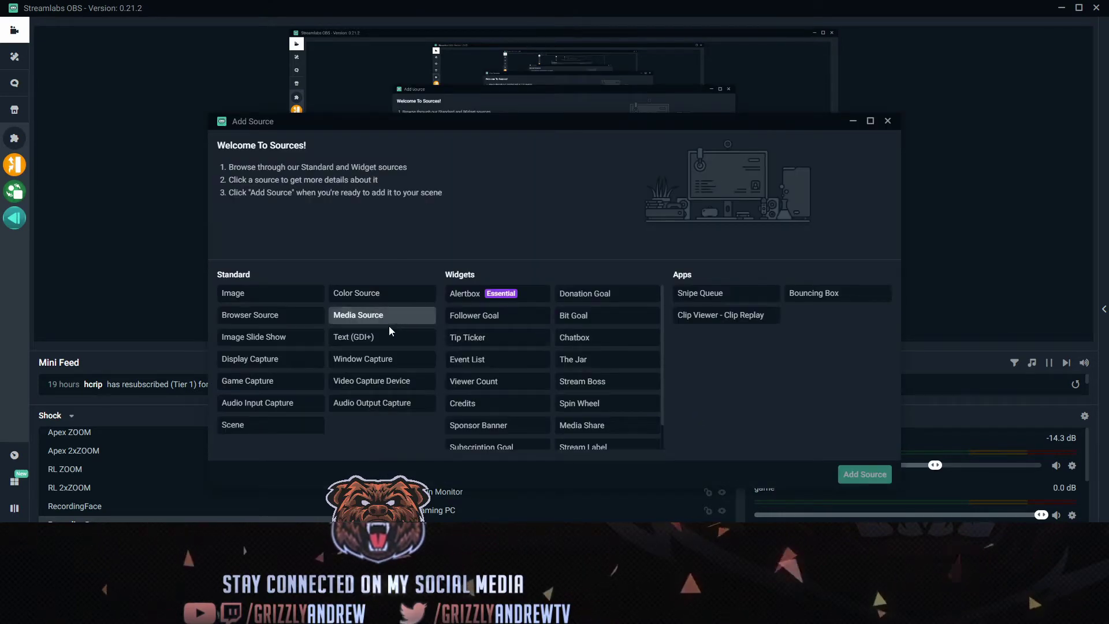
click(379, 362)
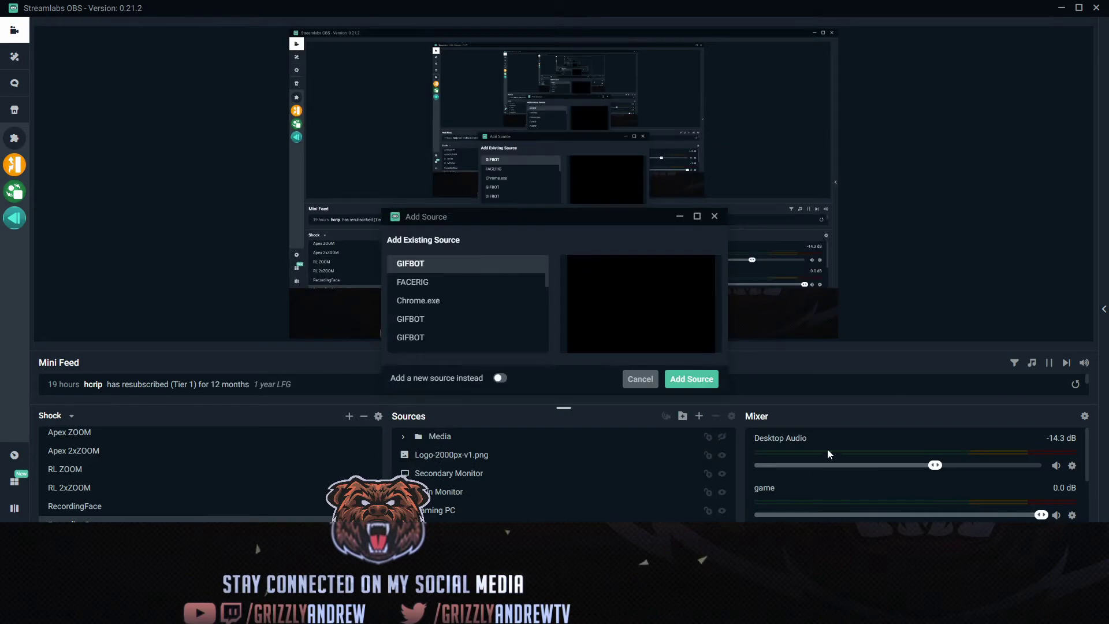
click(499, 380)
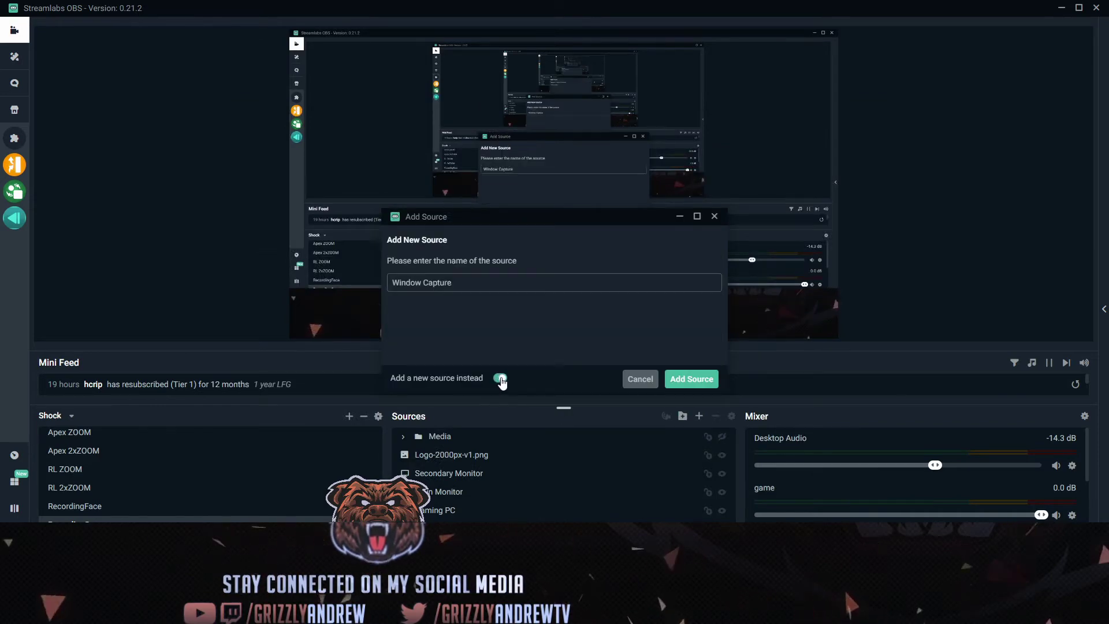
drag(493, 283, 322, 282)
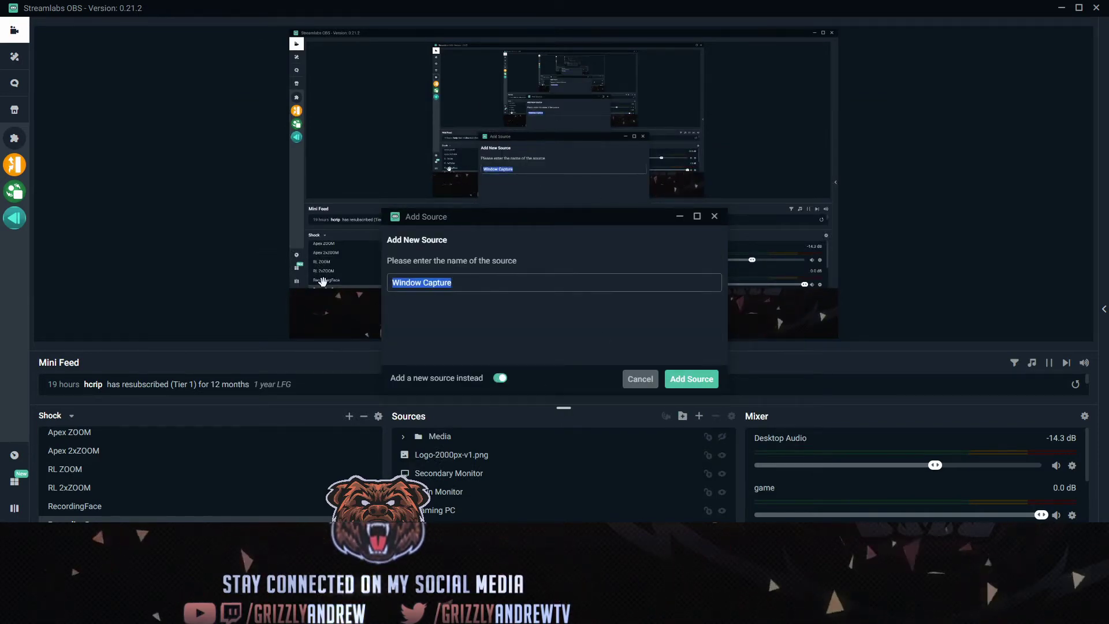
text(Gifbot NEW)
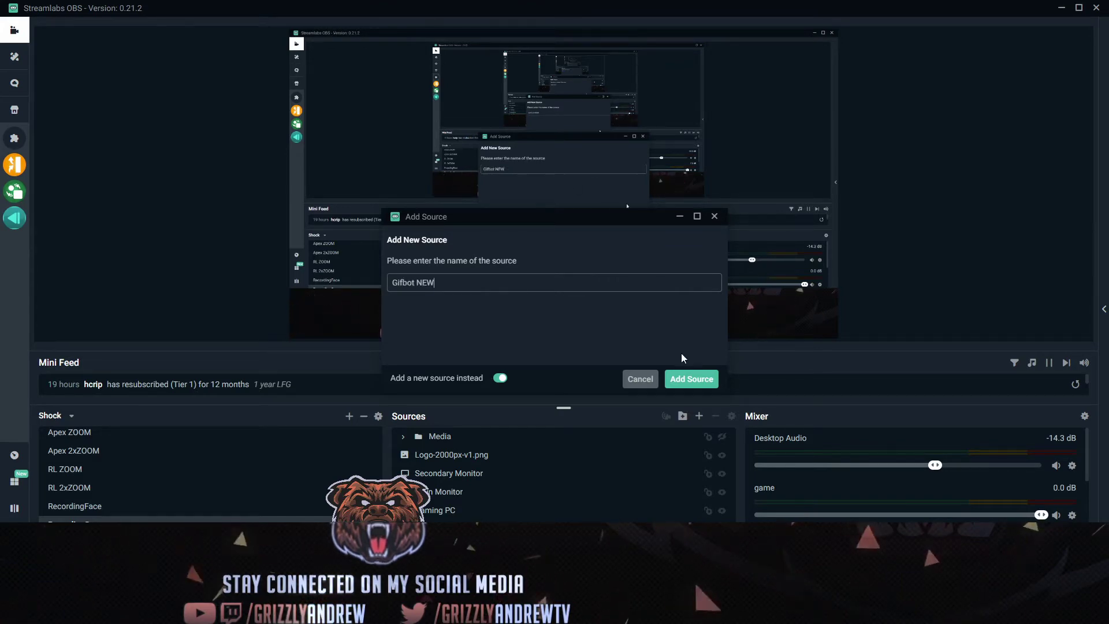
click(695, 380)
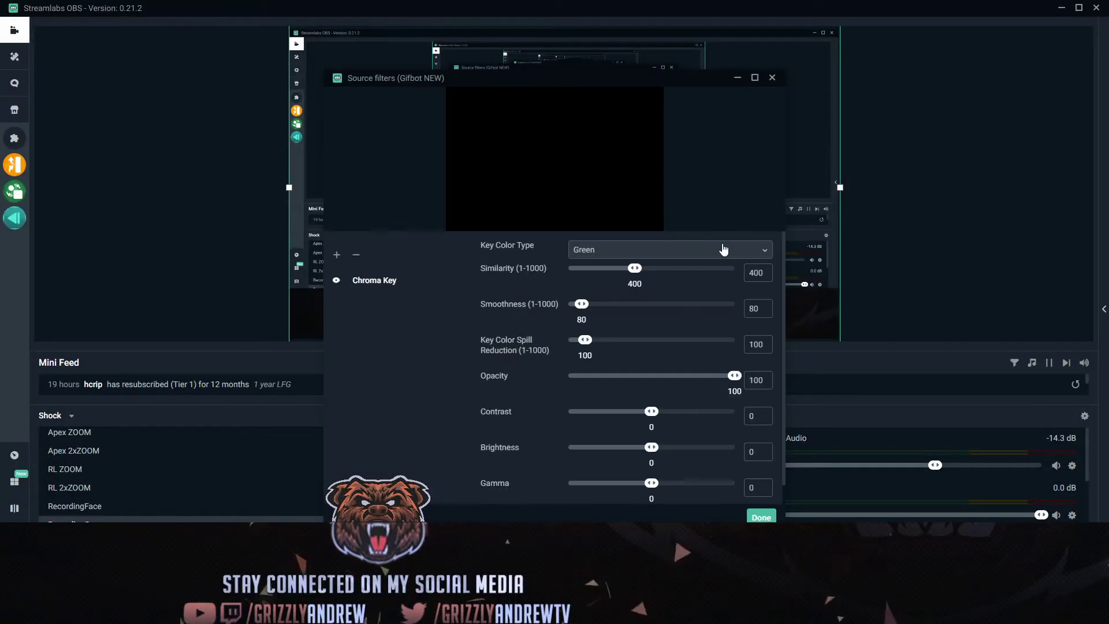
Step: Apply the green Chroma Key filter to the Gifbot NEW source, and expand the stream chat beside the editor
click(760, 518)
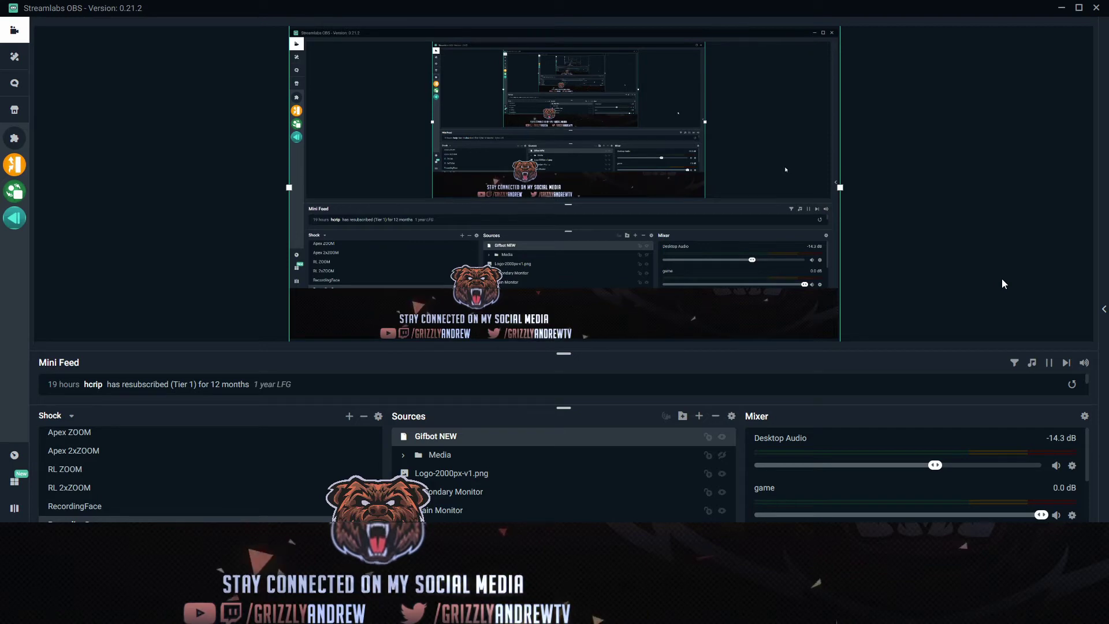
click(1105, 313)
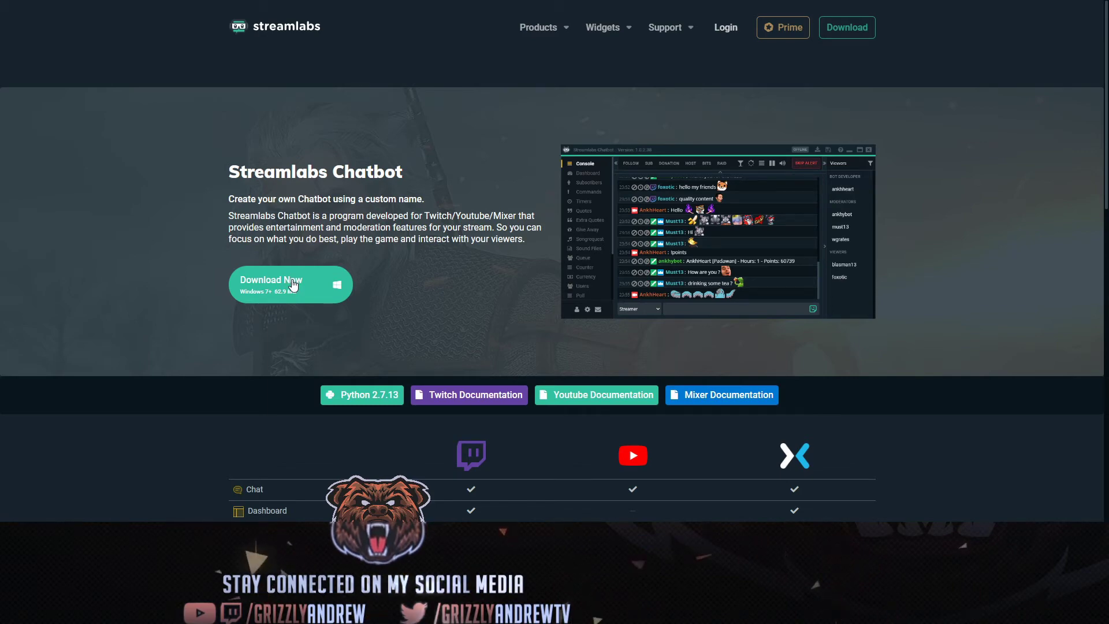
Step: View the Python 2.7.13 download for Streamlabs Chatbot and the GitHub source linked from the Streamlabs OBS Remote Parameter Script page
click(367, 405)
scroll(359, 354, down, 4)
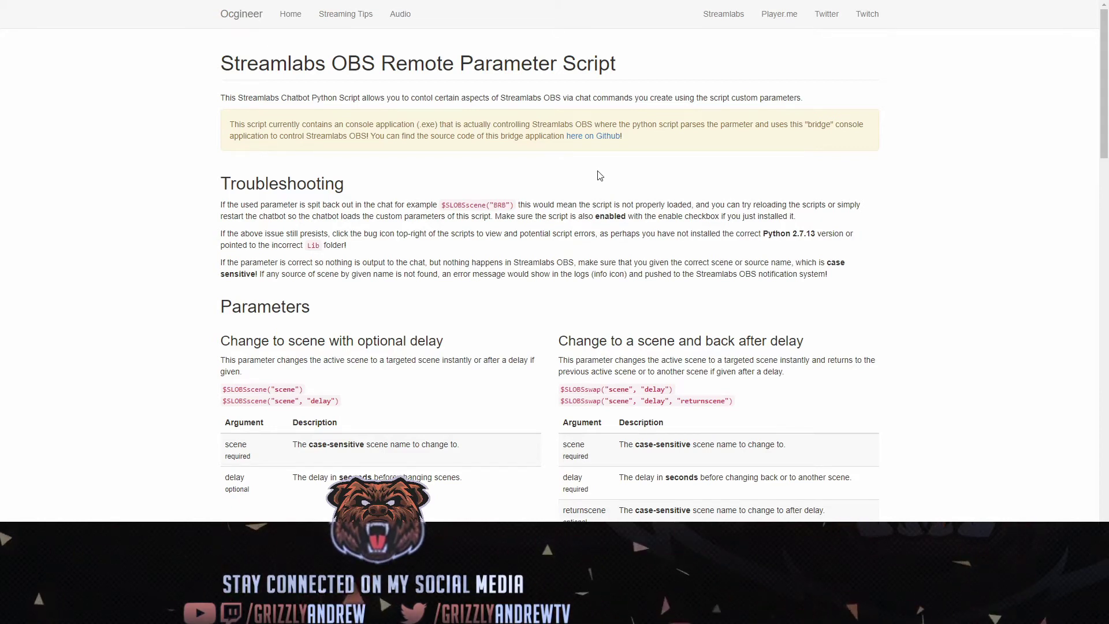
click(586, 138)
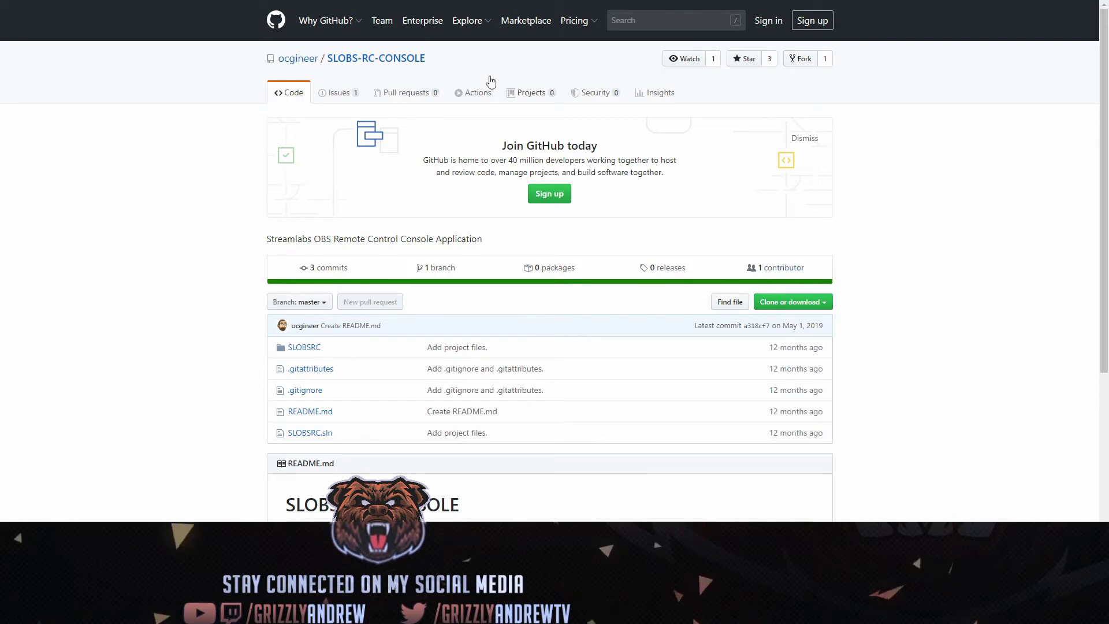
key(alt+Left)
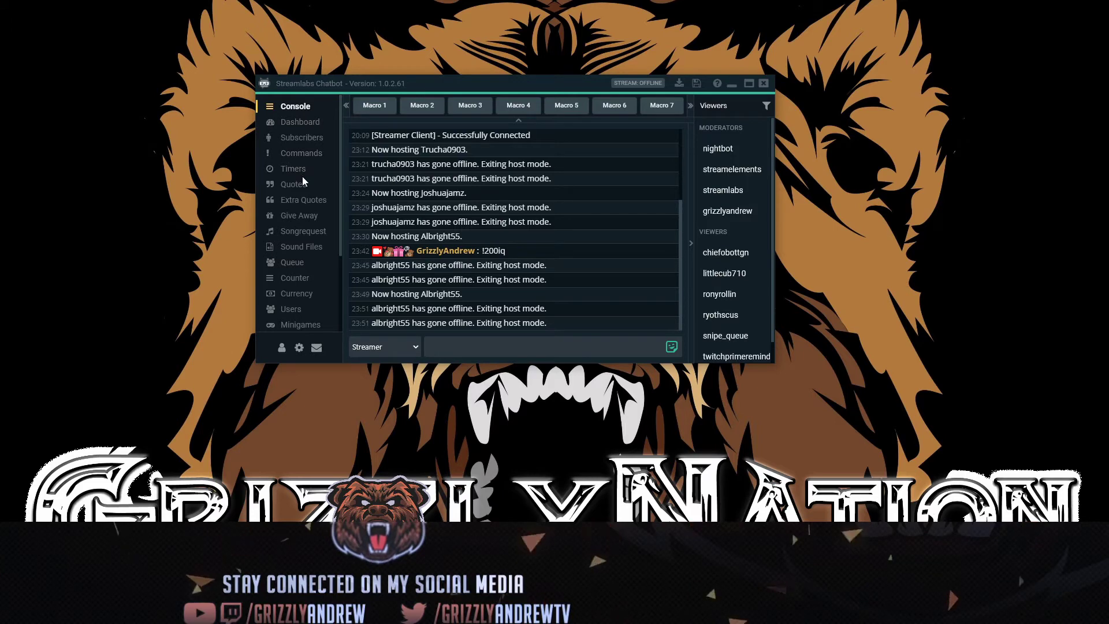
Step: Show the scripts in Streamlabs Chatbot, and browse the Downloads folder for an importable script ZIP without importing one
scroll(303, 181, down, 3)
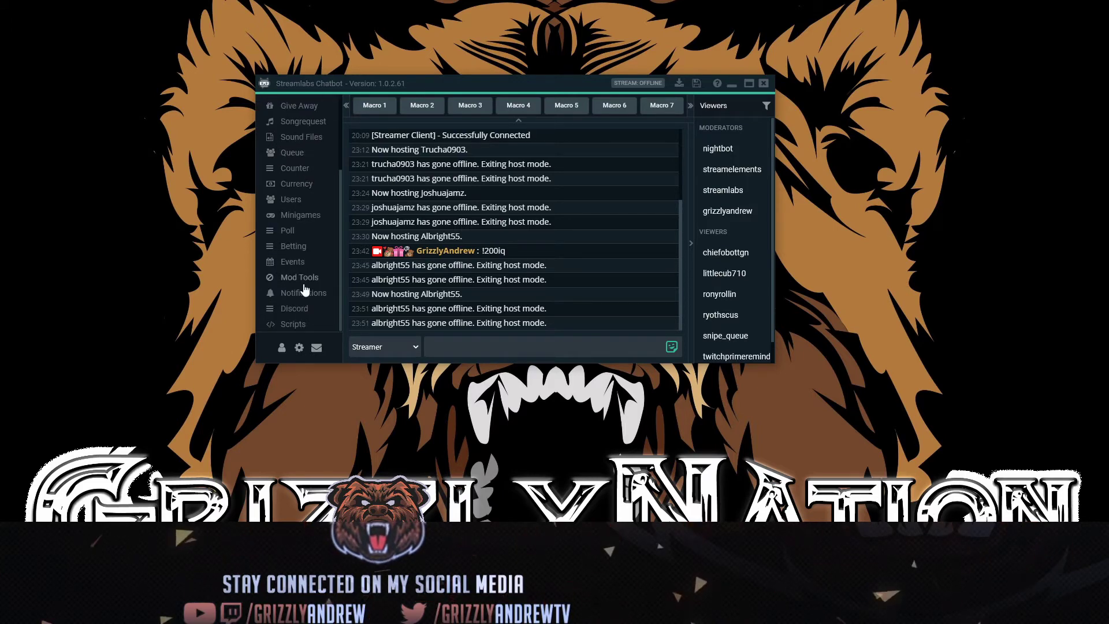
click(292, 324)
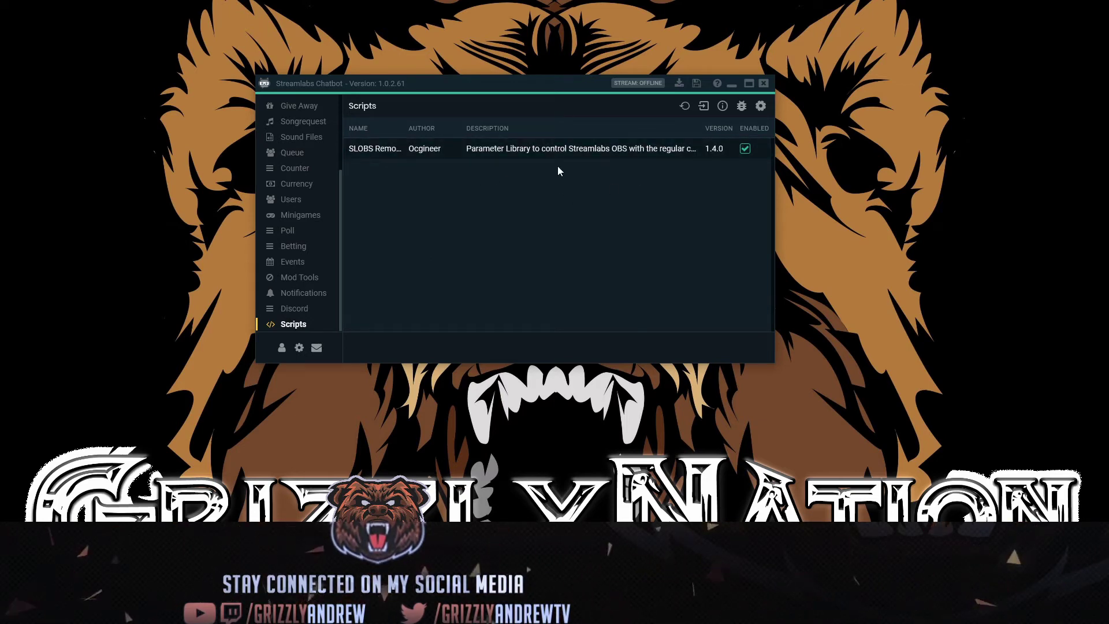
click(705, 107)
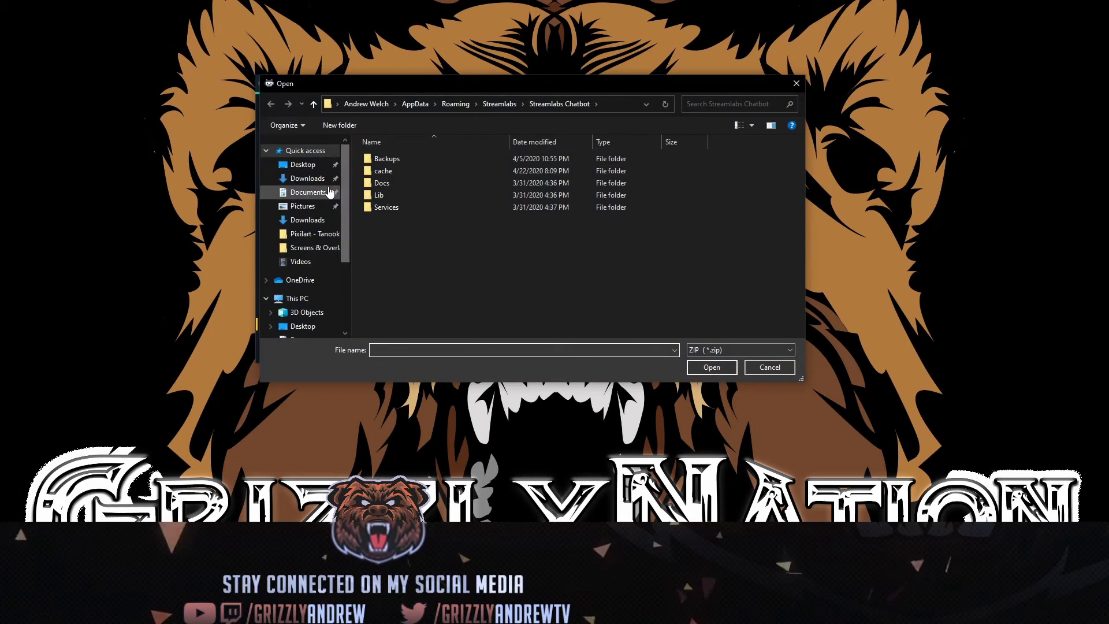
click(322, 221)
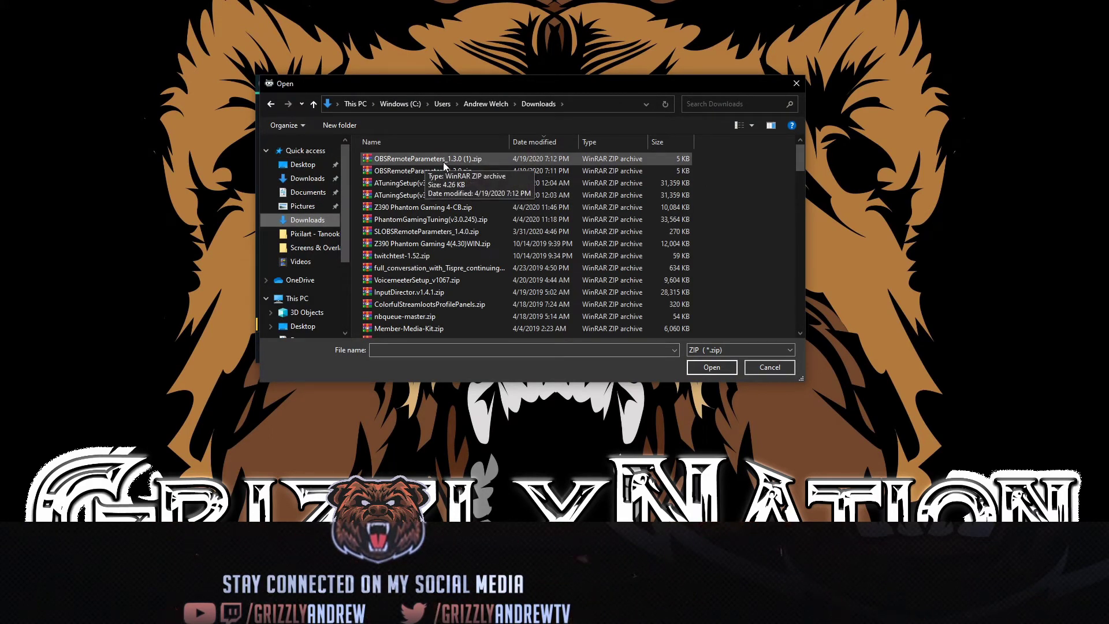
click(783, 367)
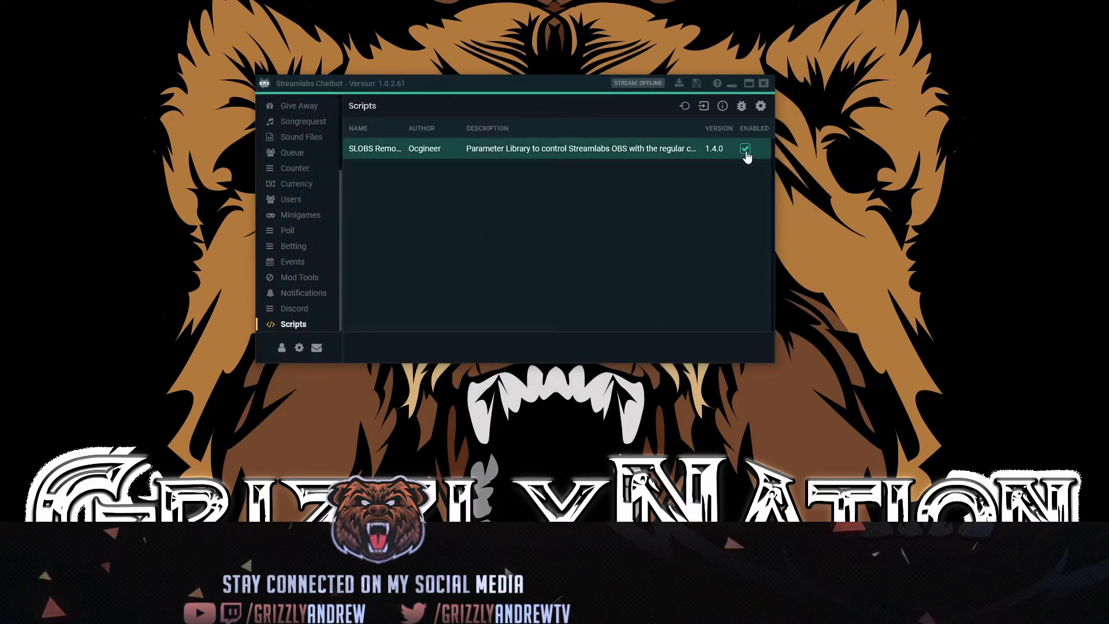
Step: Check the Python 2.7.13 directory in the global script settings, paying attention to its Lib folder, and return to the scripts list
click(760, 106)
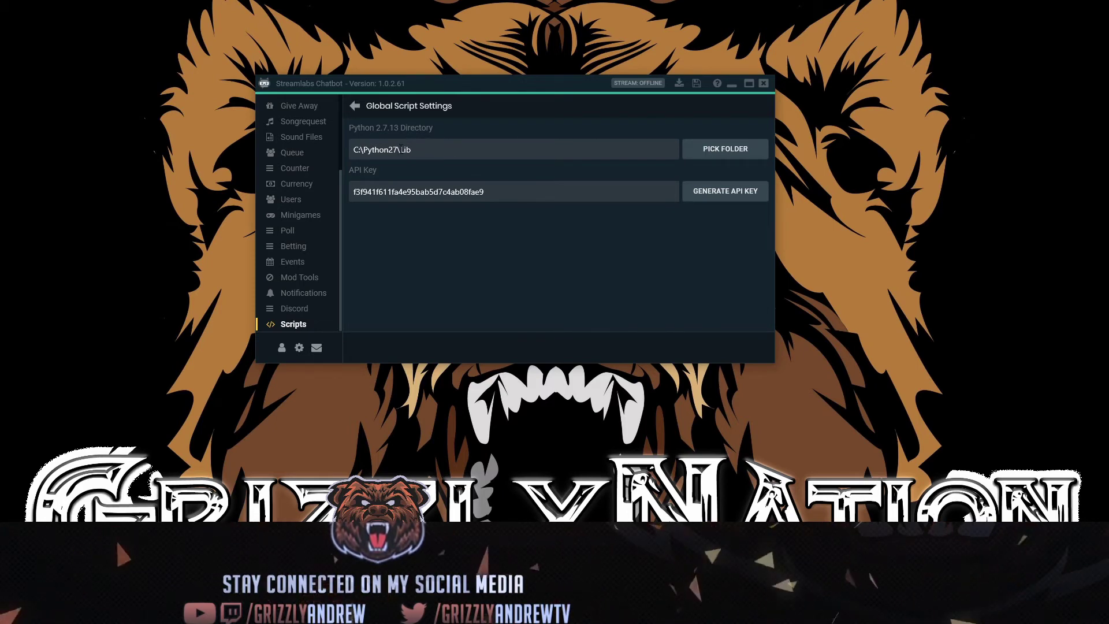
drag(408, 147, 455, 148)
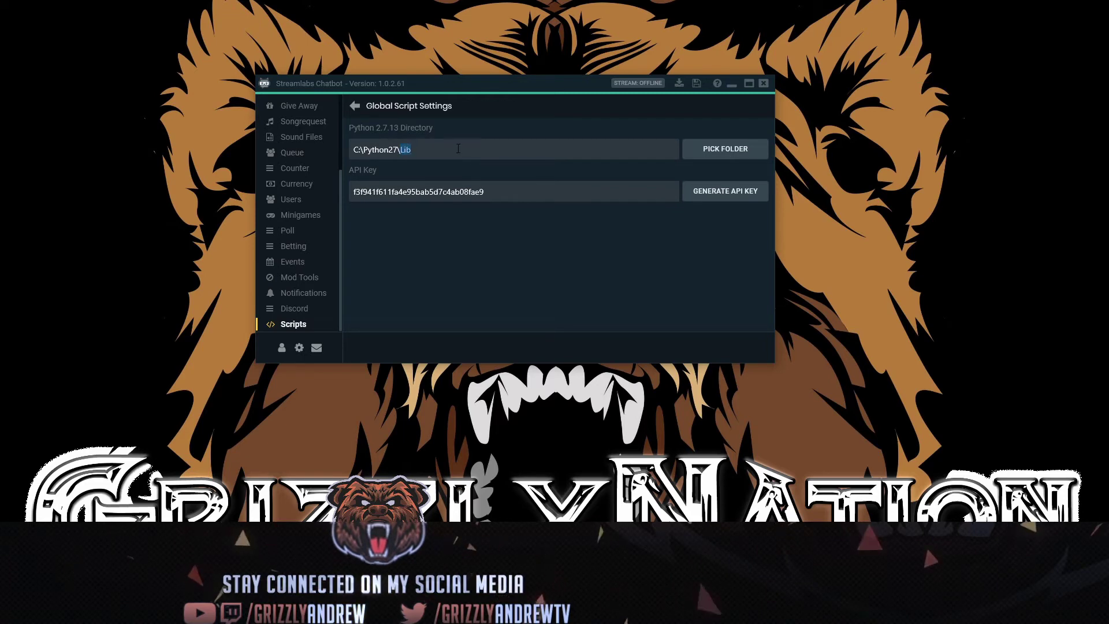
click(355, 107)
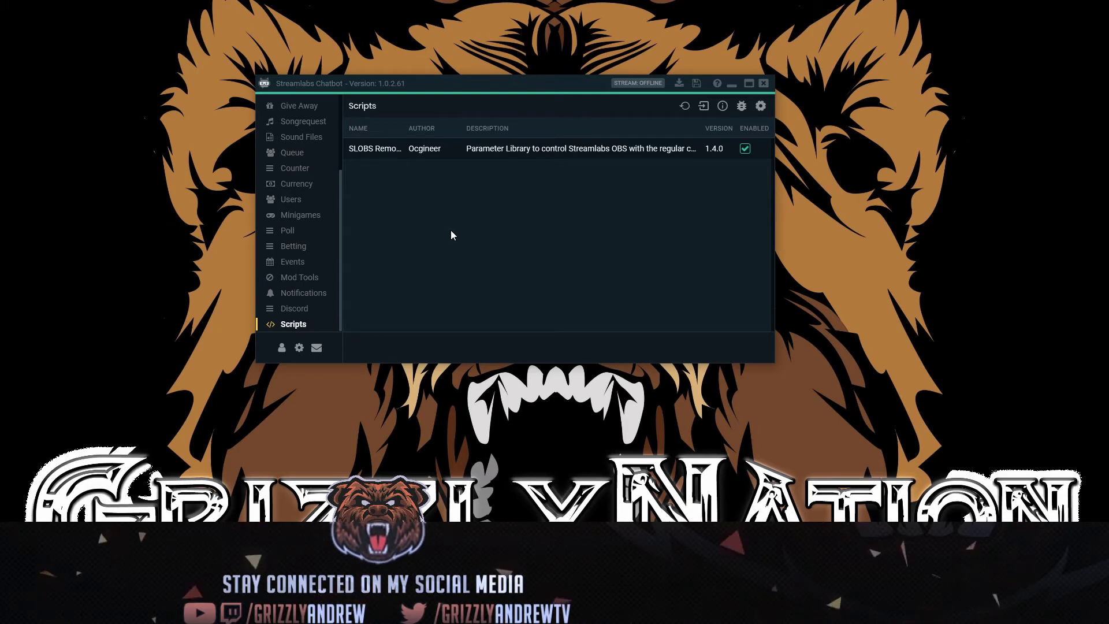
Step: Open the !game chat command for editing, and review its usage, permission, cooldowns and response
scroll(300, 237, up, 2)
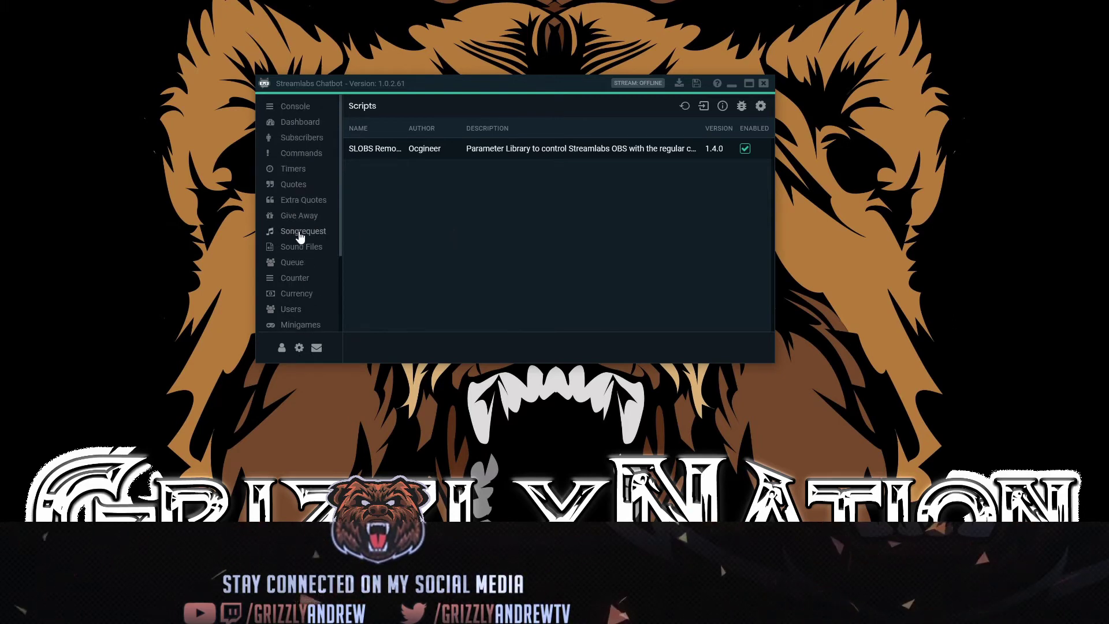
click(300, 153)
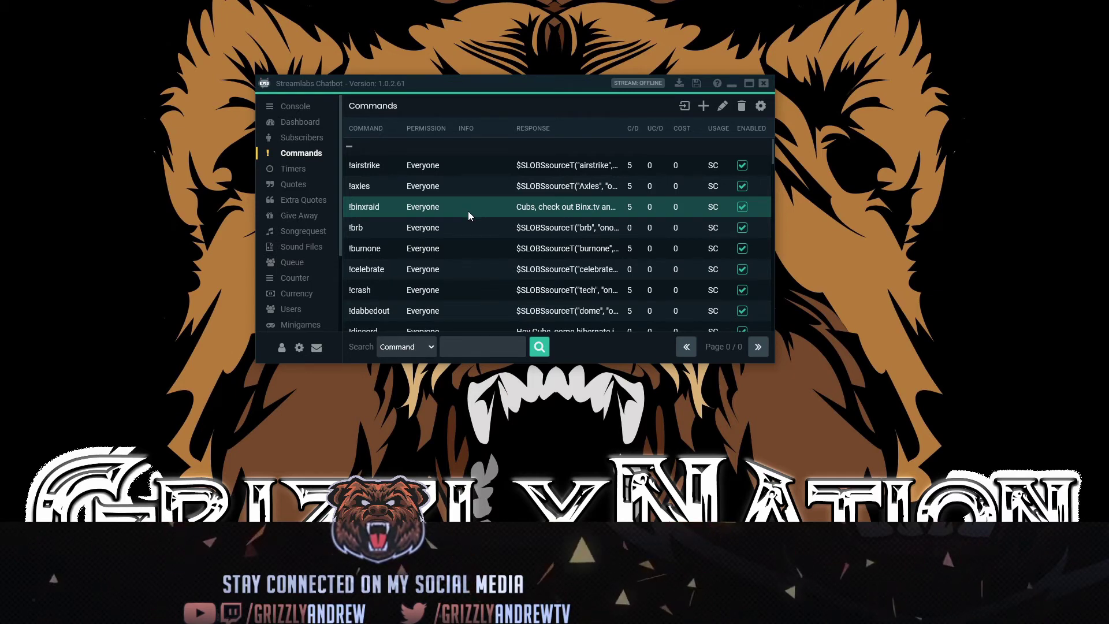
scroll(469, 212, down, 1)
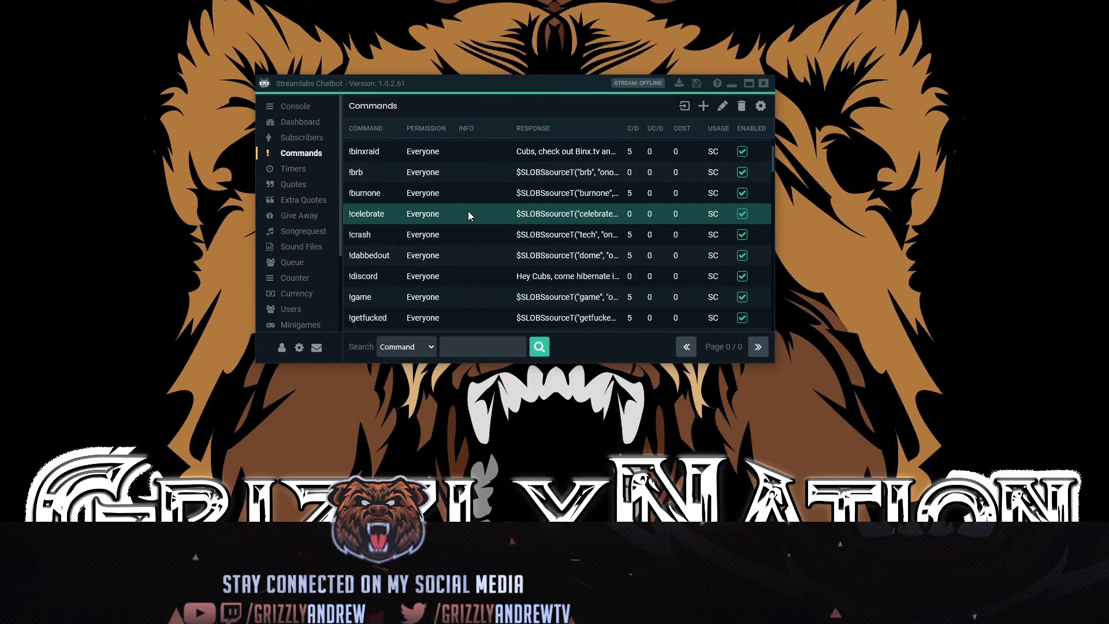
right_click(456, 297)
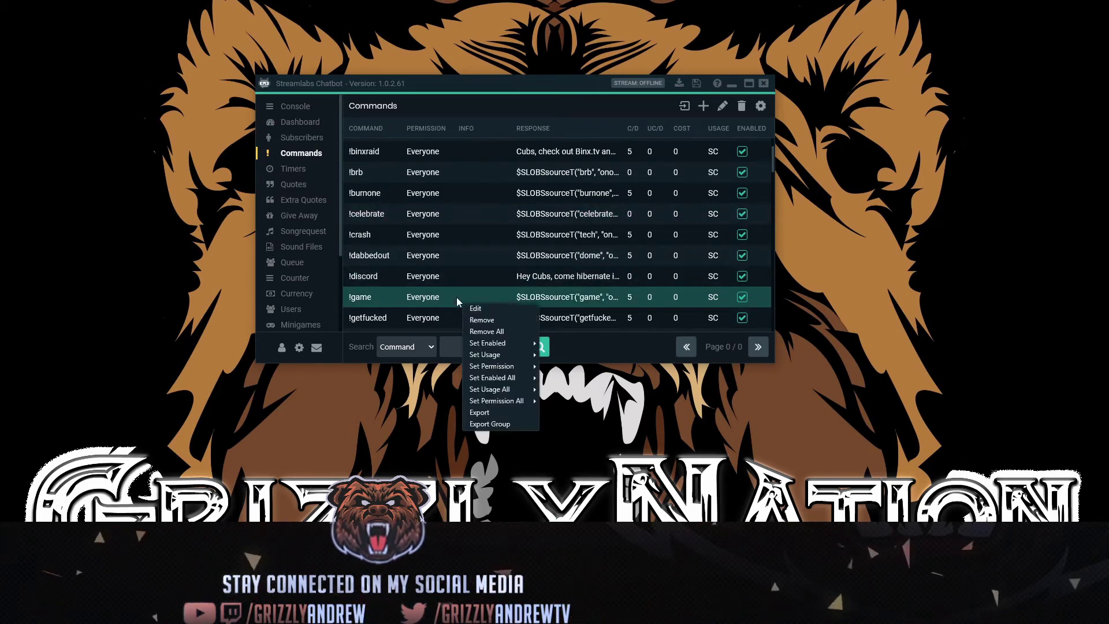
click(473, 310)
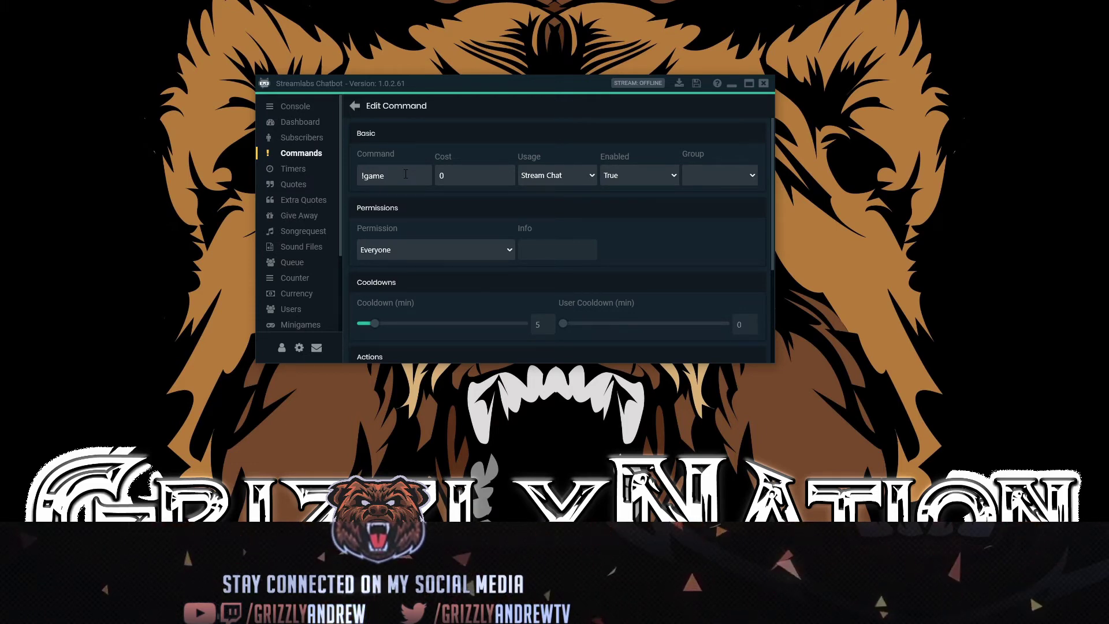
scroll(421, 239, down, 1)
scroll(422, 243, down, 1)
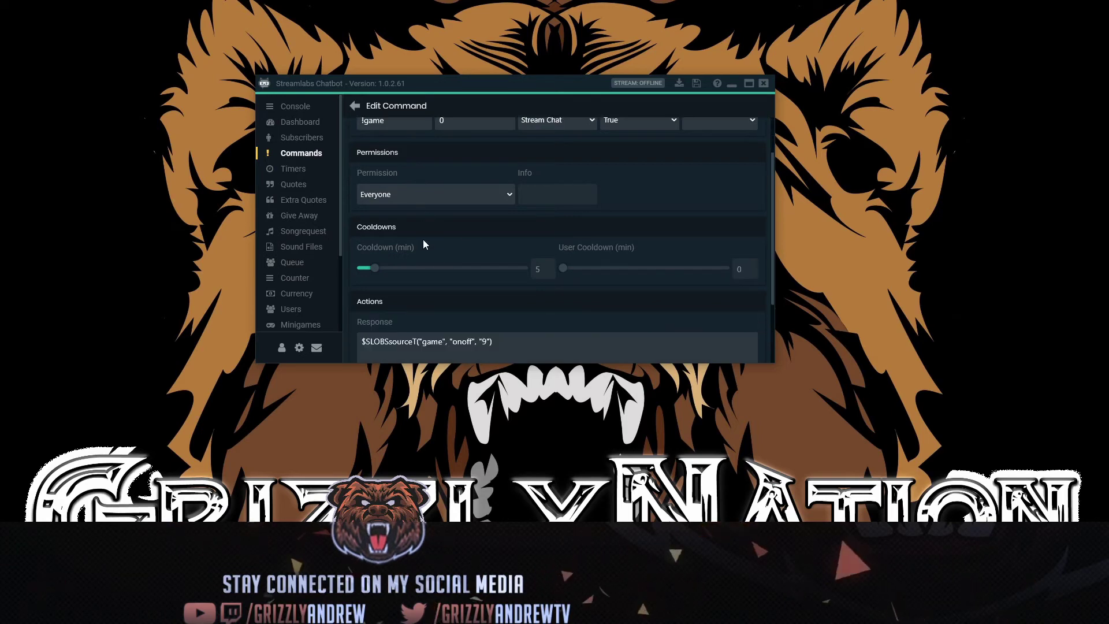
scroll(606, 258, down, 2)
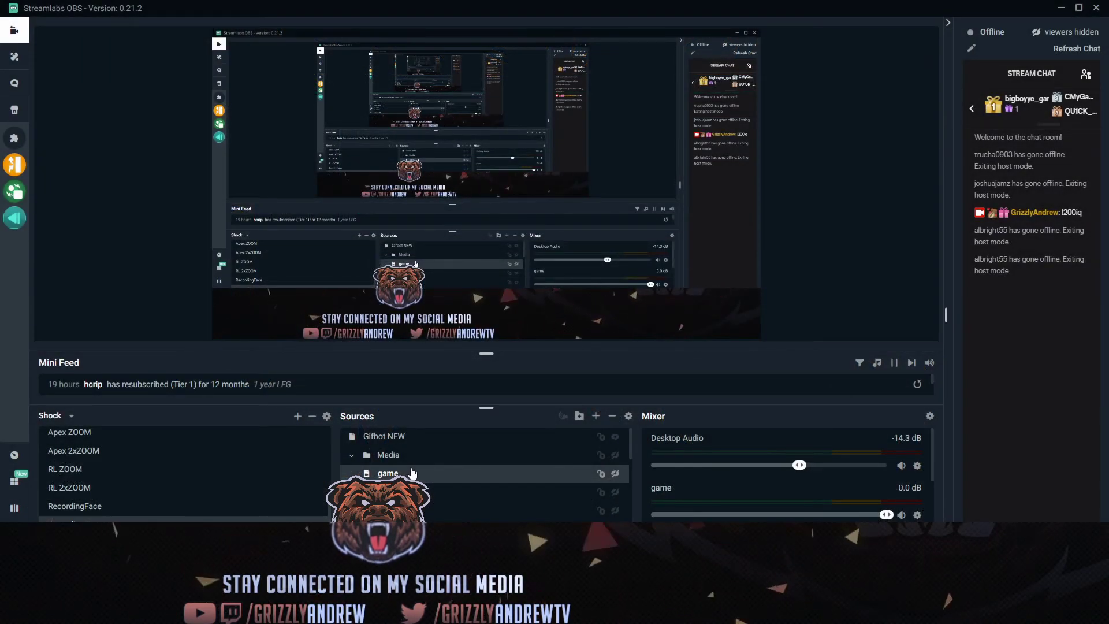
Step: Switch to Streamlabs OBS and enable looping in the properties of the game media source
right_click(413, 474)
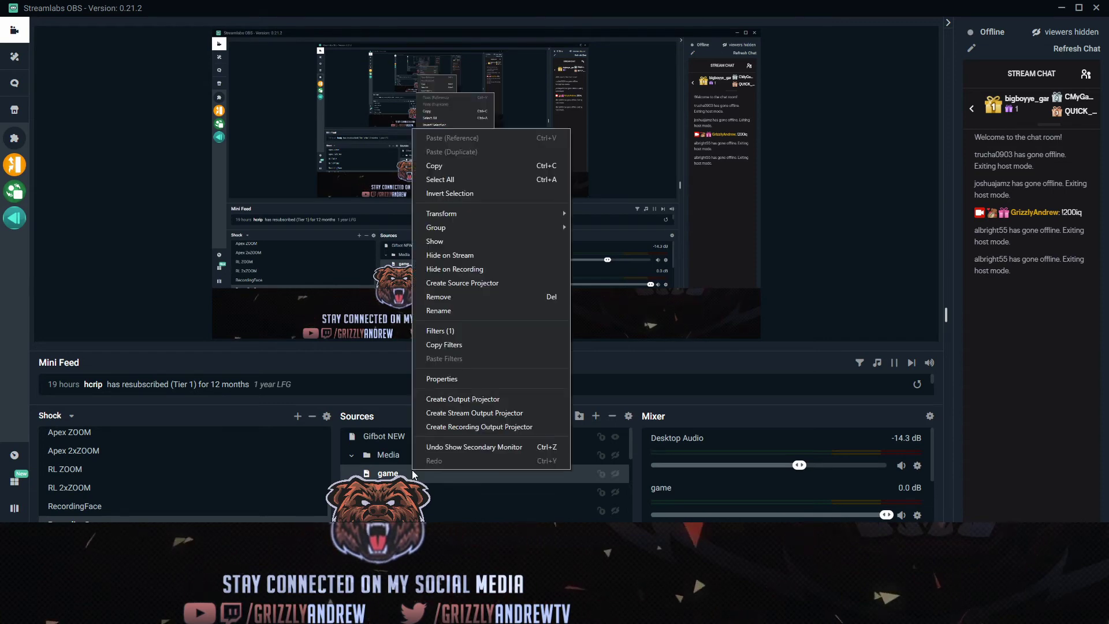
click(431, 378)
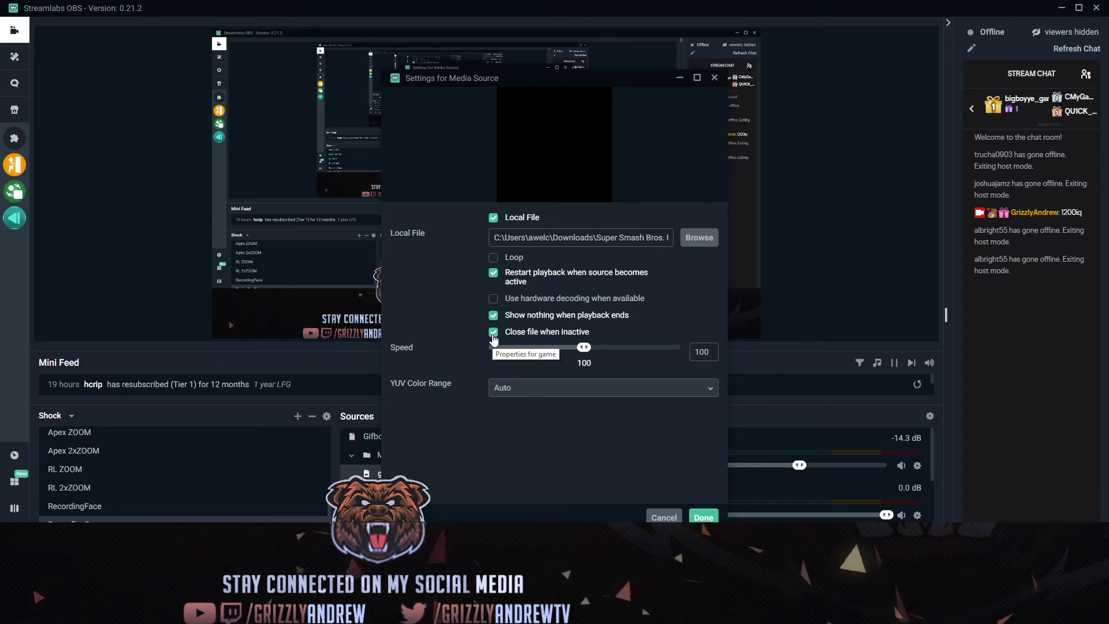
click(493, 259)
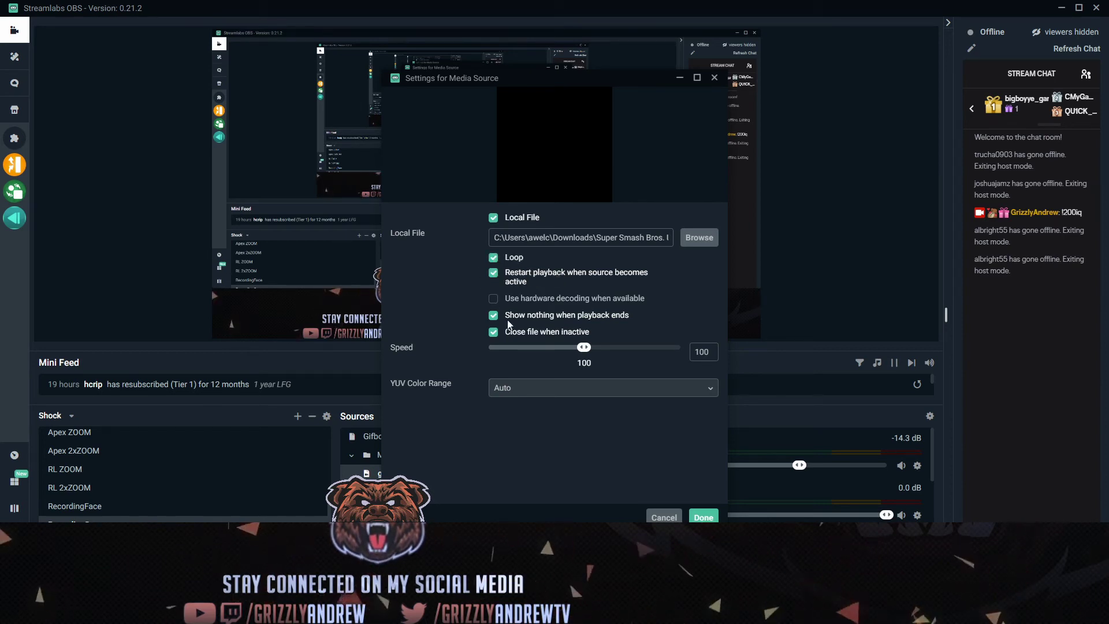
click(703, 517)
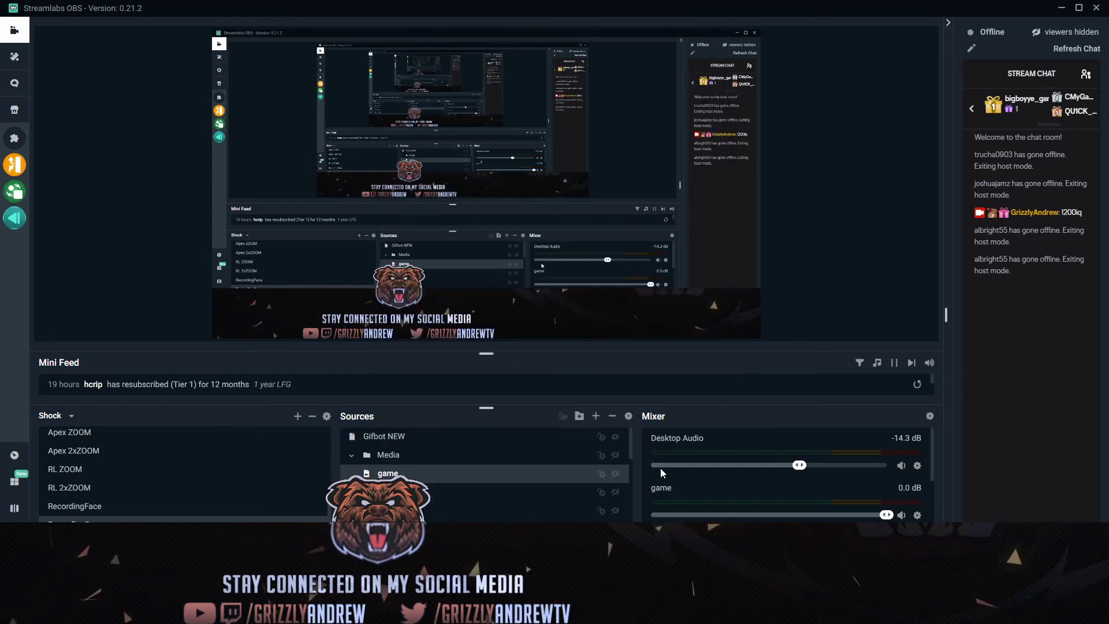
Step: Review the Chroma Key filter settings of the game media source, and close the filters
right_click(415, 475)
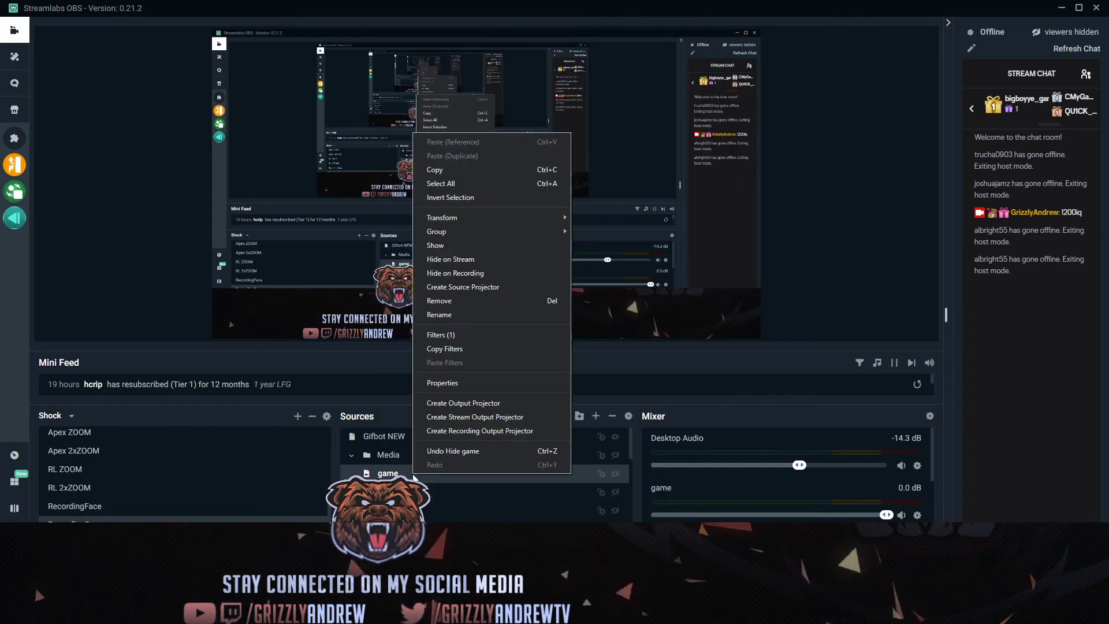
click(446, 339)
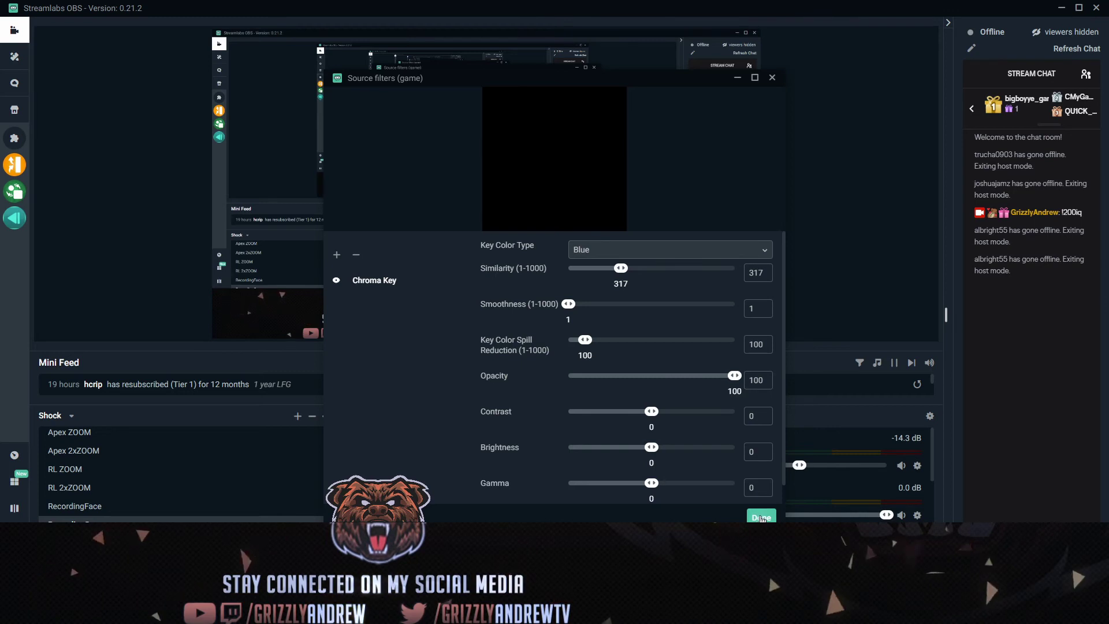
click(762, 517)
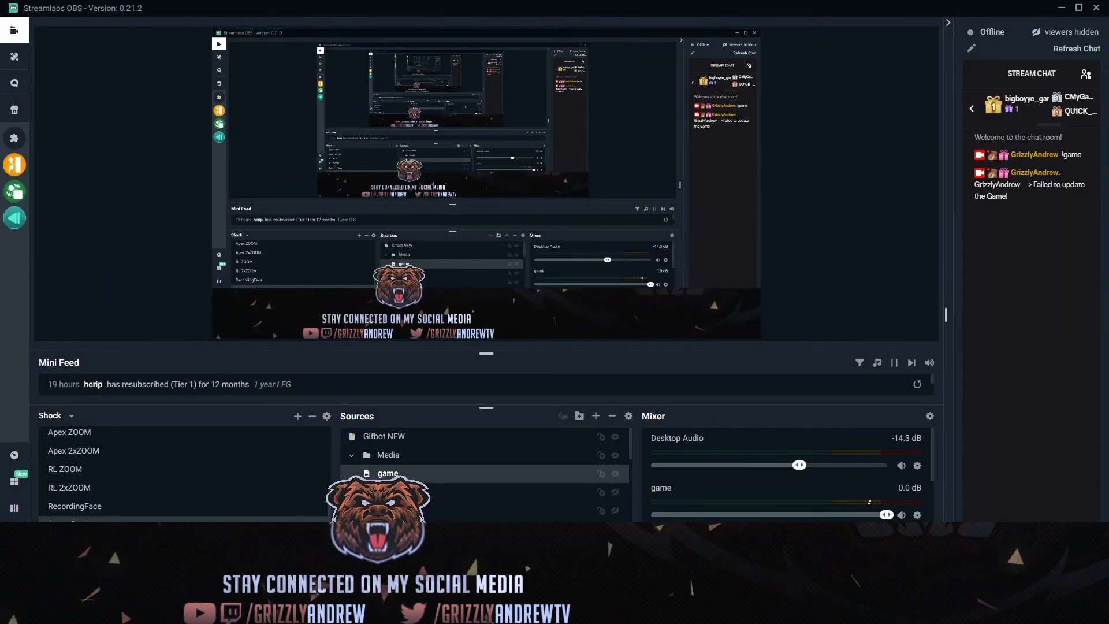
Step: Hide the game source in the Media folder, and look through the command list in Streamlabs Chatbot
click(616, 473)
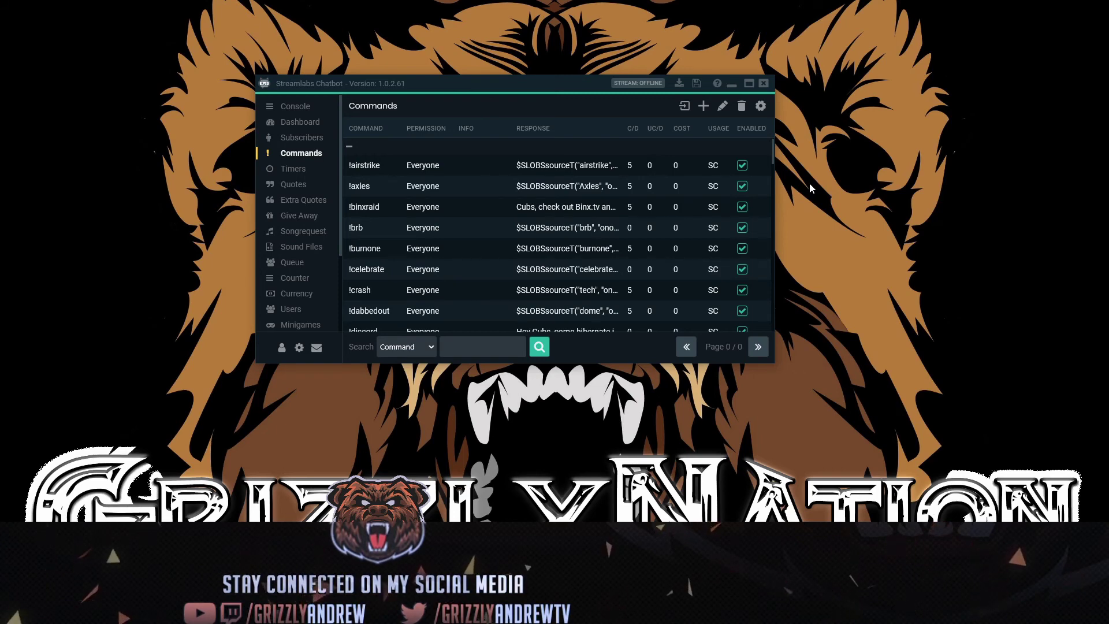
scroll(463, 186, down, 2)
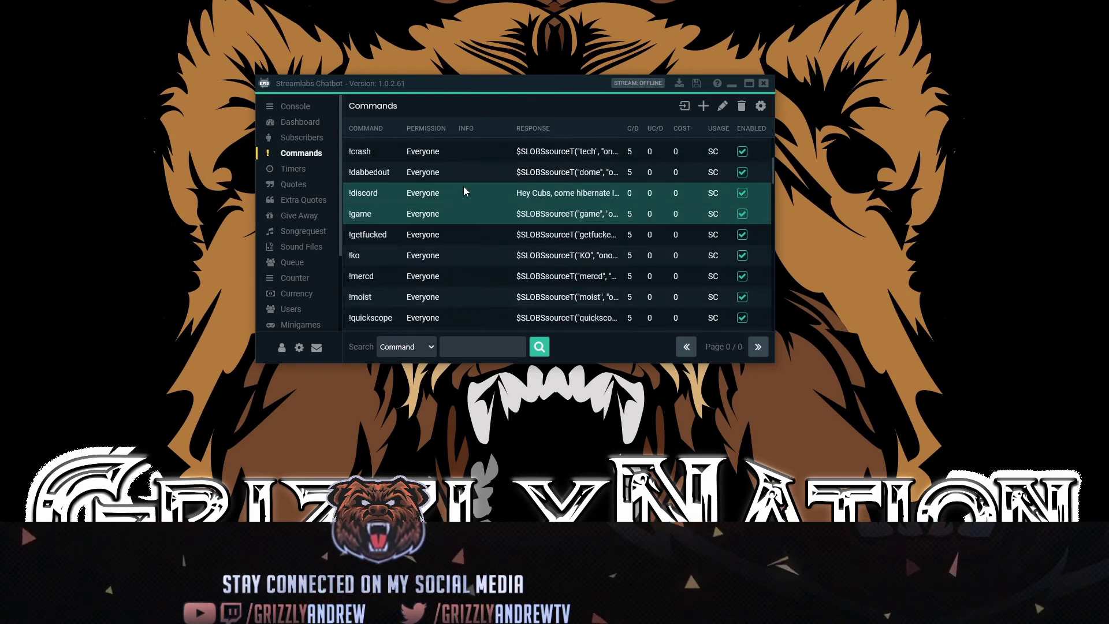
Step: Open the !bruceswap command in the GENERAL group for editing, and review its permission, cooldowns and response
scroll(464, 187, down, 4)
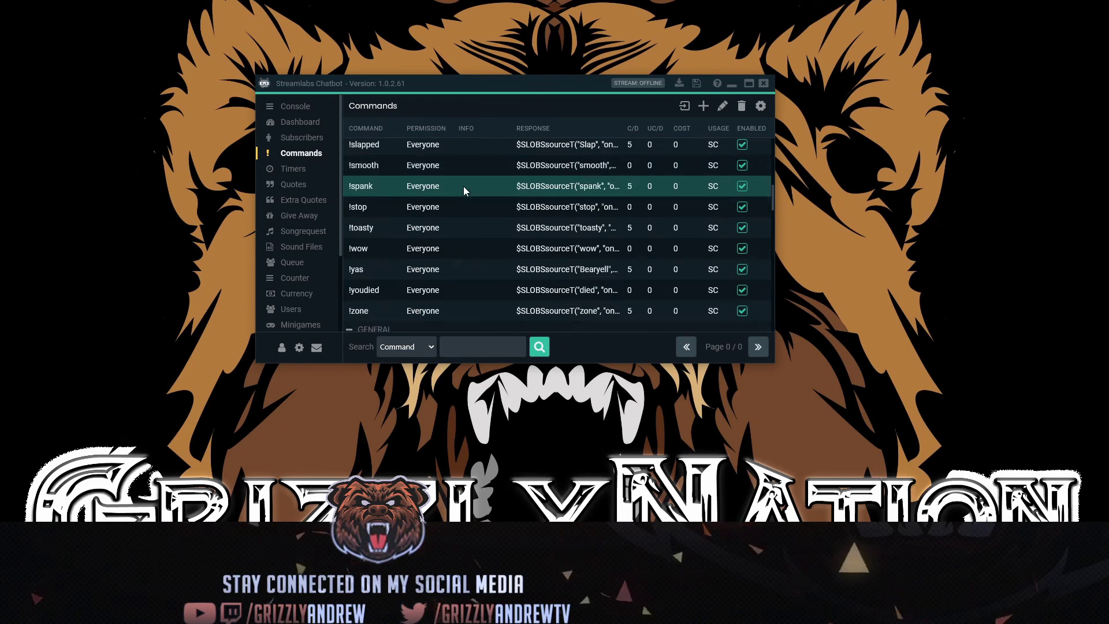
scroll(463, 186, down, 2)
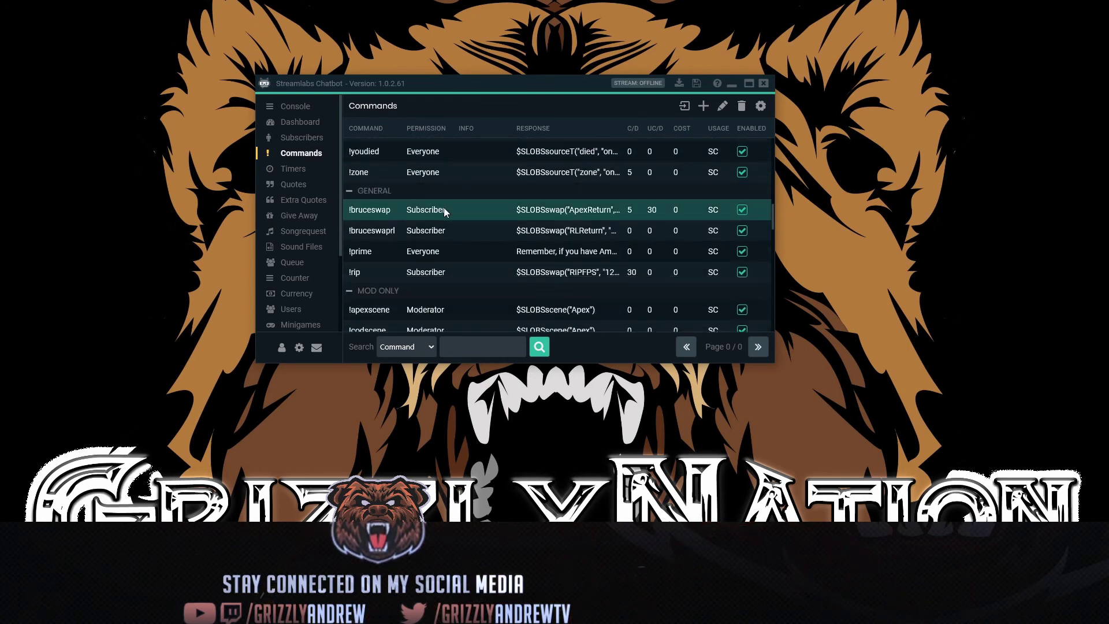
right_click(453, 209)
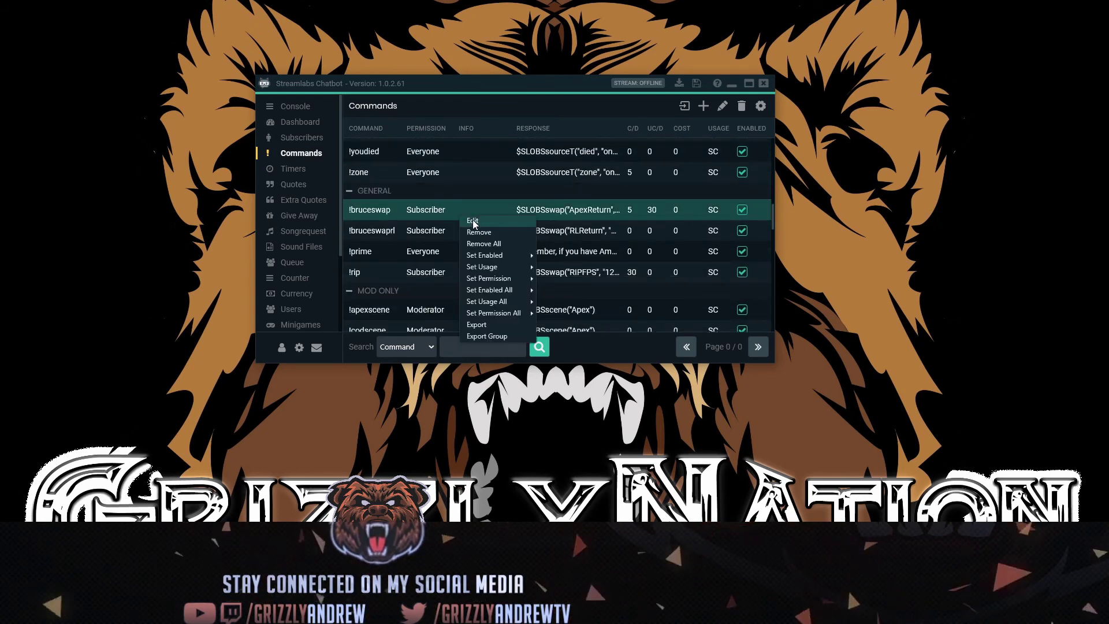
click(473, 221)
scroll(473, 221, down, 2)
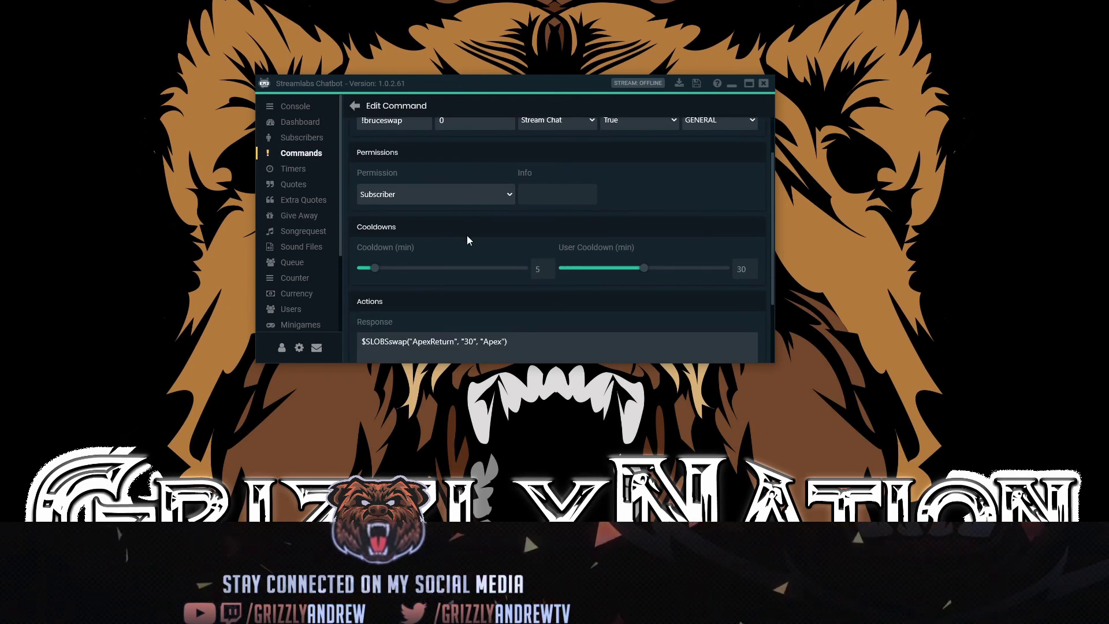
scroll(468, 239, down, 1)
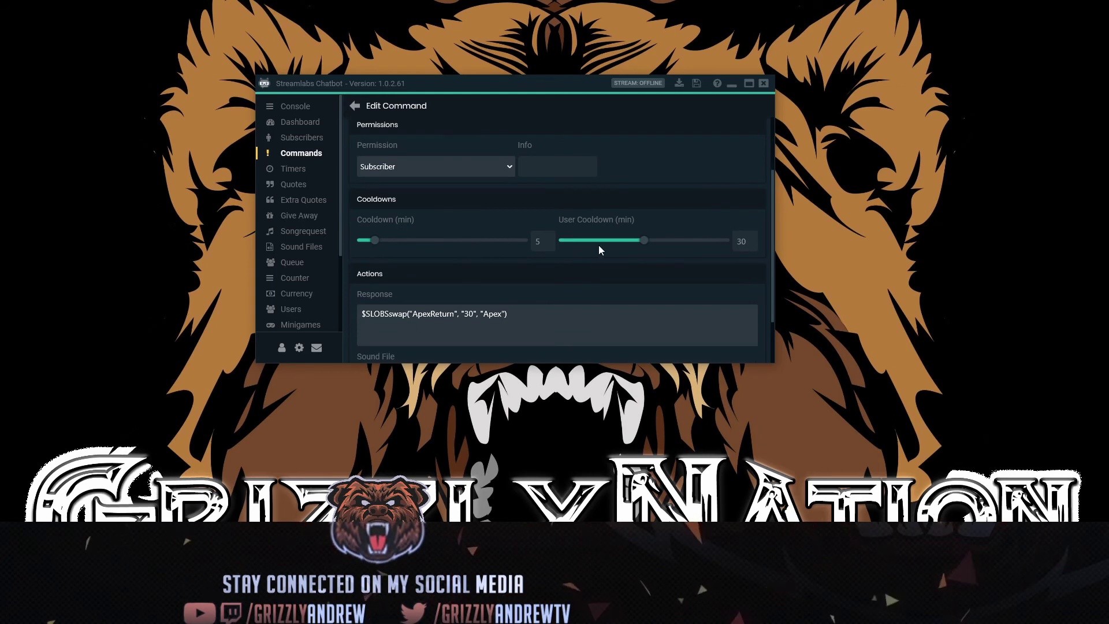
scroll(598, 250, down, 2)
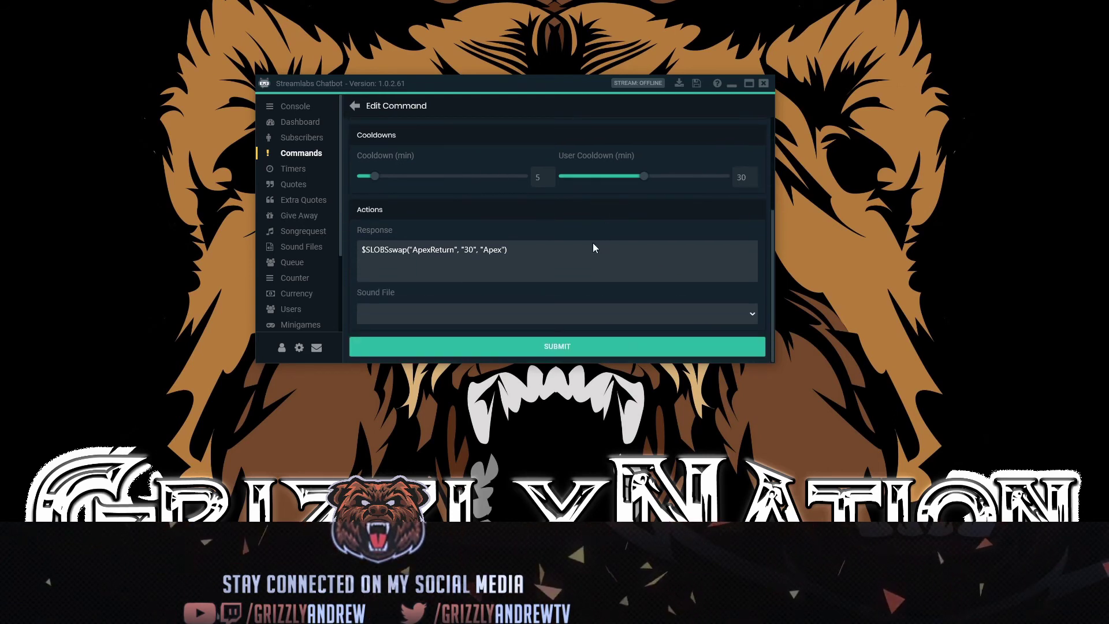